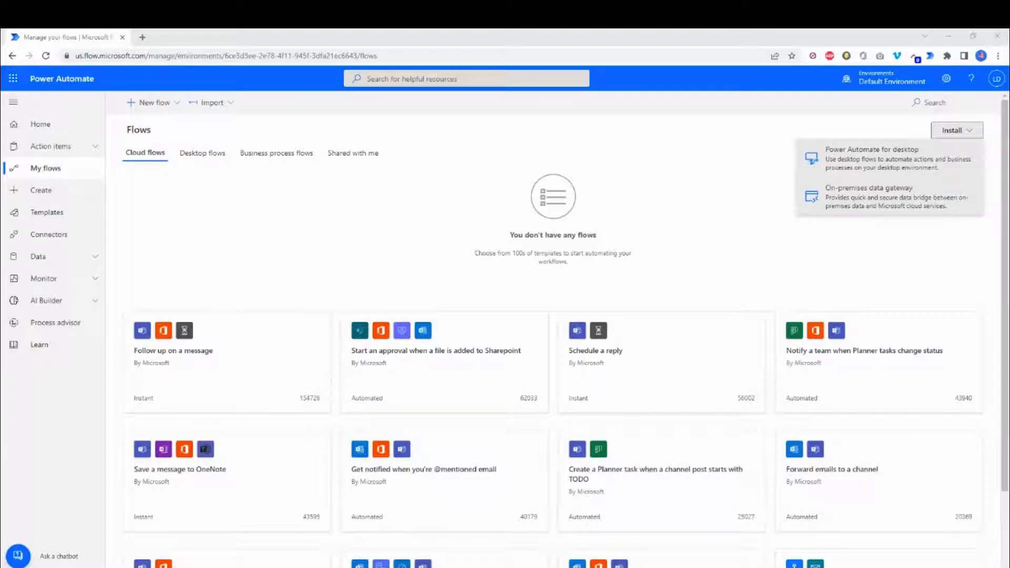
# Examine the full list of Microsoft 365 apps for Power Automate and view the available install options
pyautogui.click(13, 80)
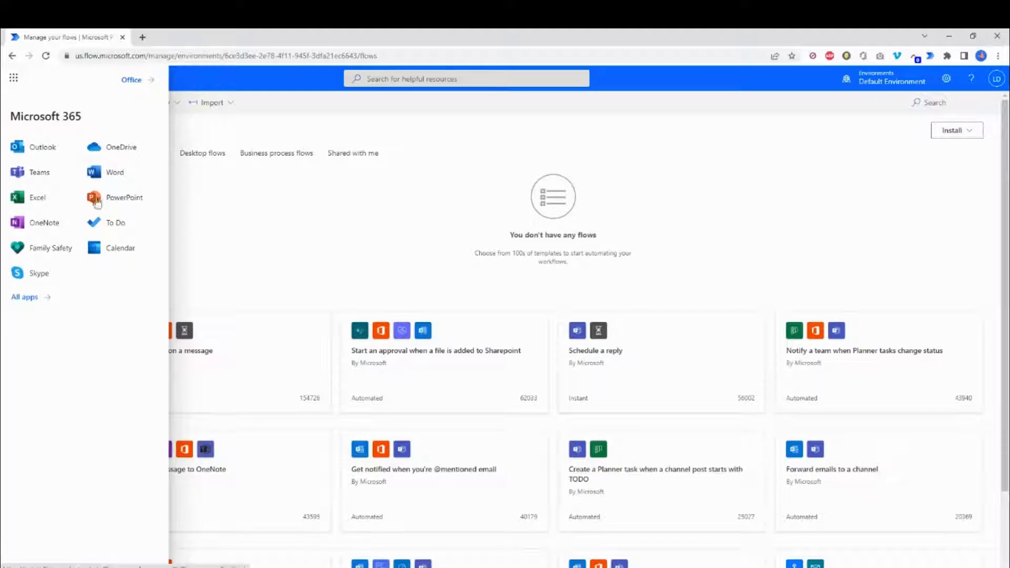
pyautogui.click(32, 298)
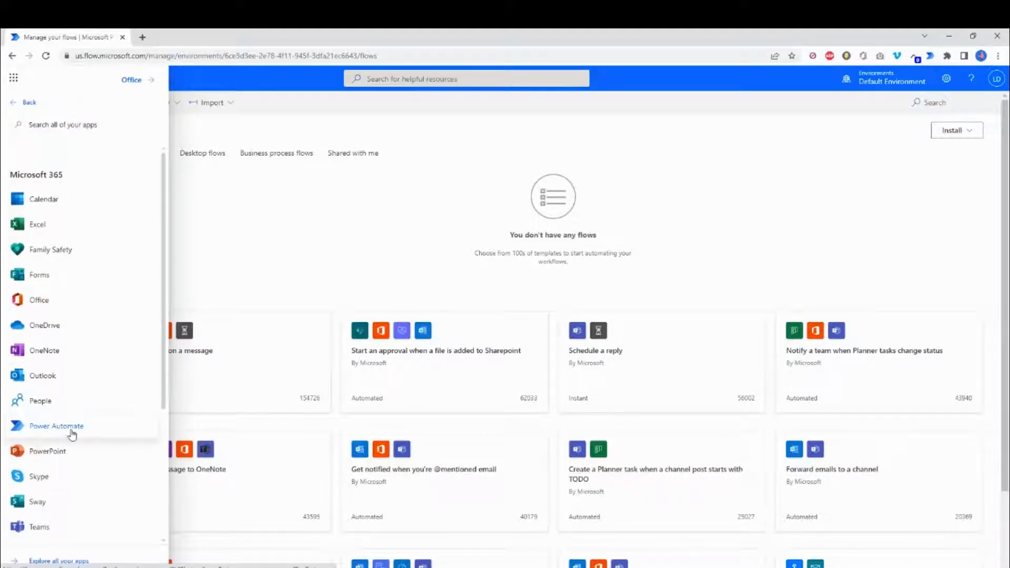
pyautogui.click(966, 132)
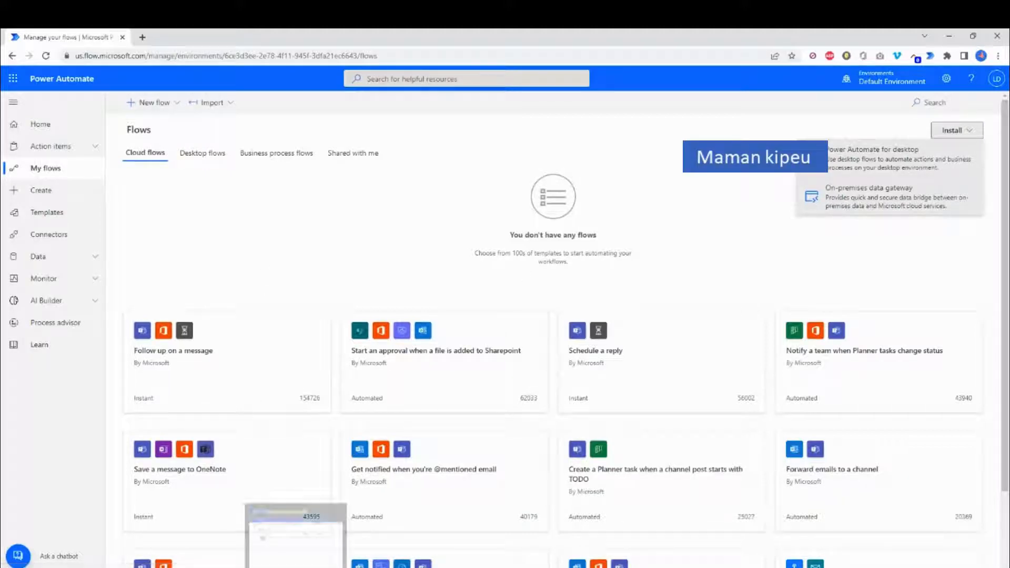
# Switch to the Power Automate desktop app and create a new flow named "Extraire du texte sur Internet"
pyautogui.click(296, 567)
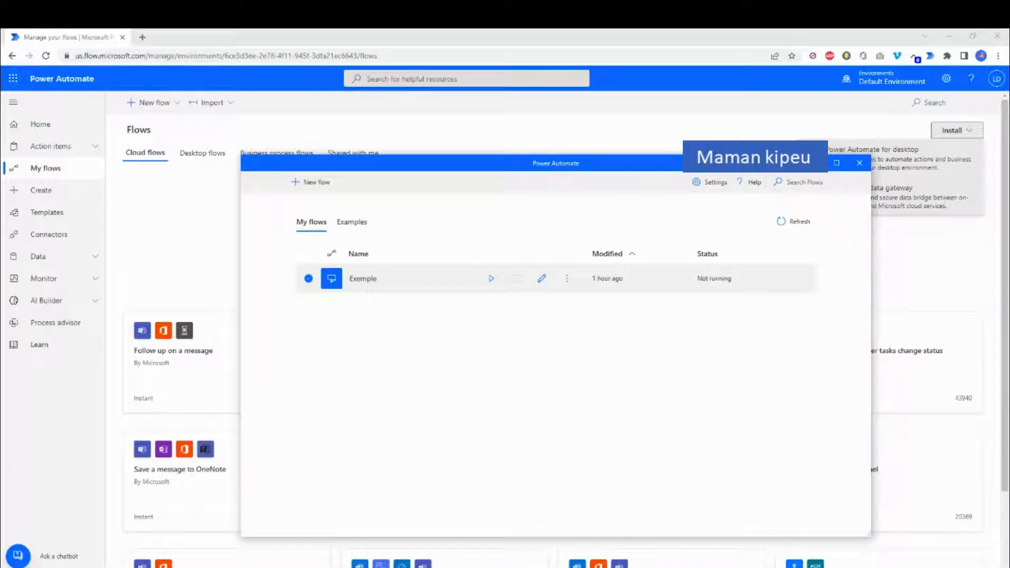
pyautogui.click(314, 187)
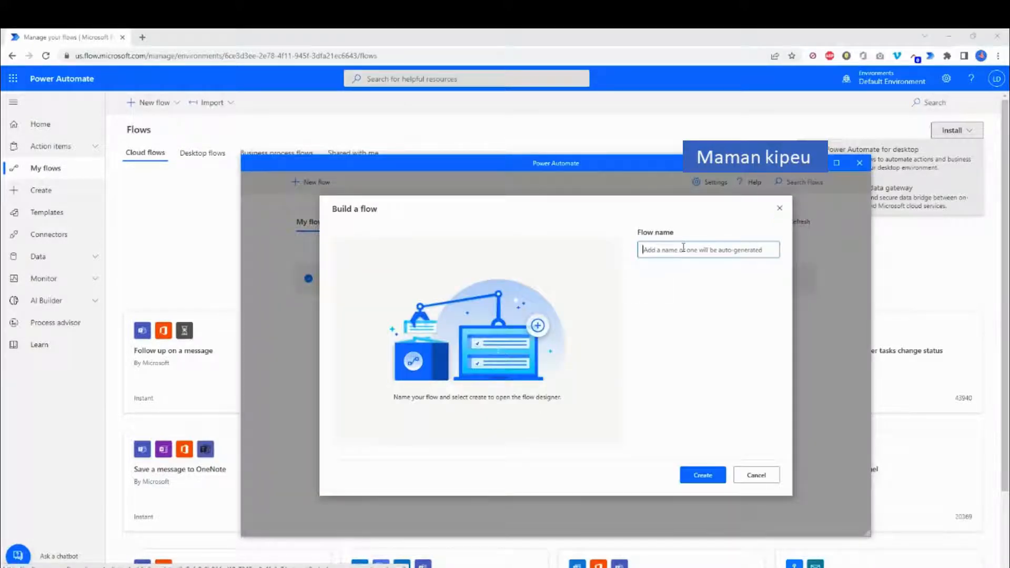
pyautogui.write('extr')
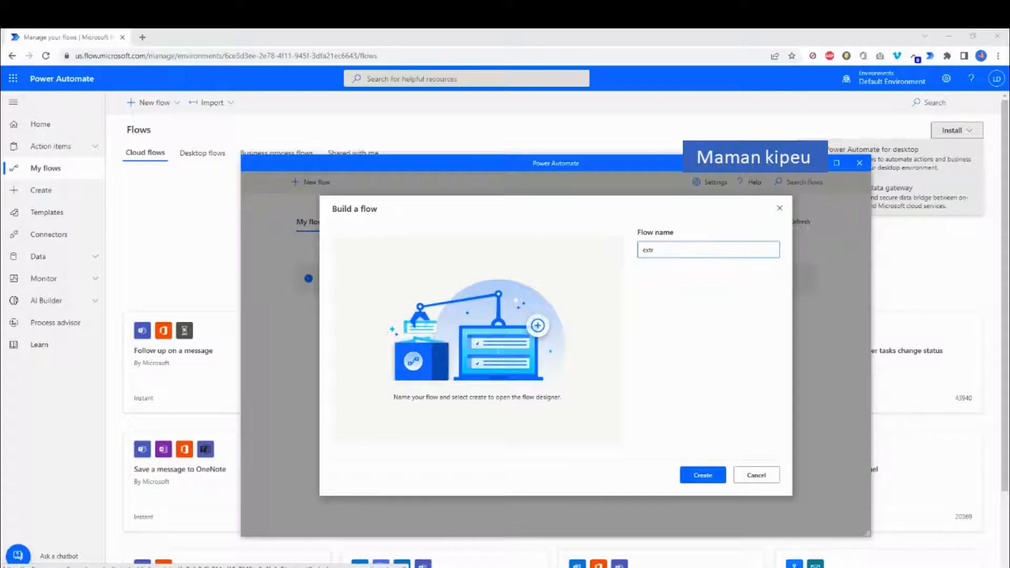
pyautogui.press('BackSpace')
pyautogui.press('BackSpace')
pyautogui.write('Extraire du texte sur Internet')
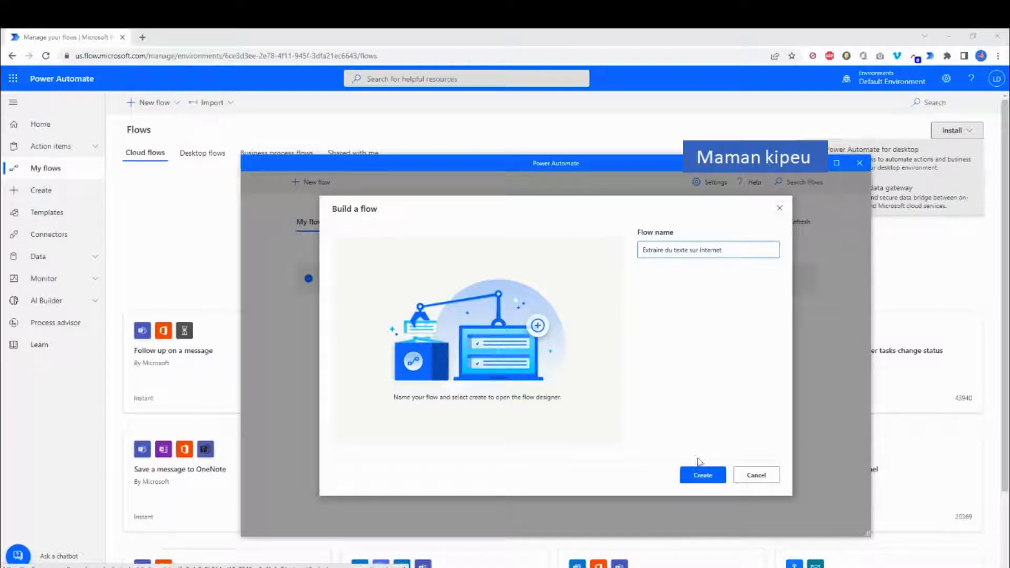
pyautogui.click(704, 475)
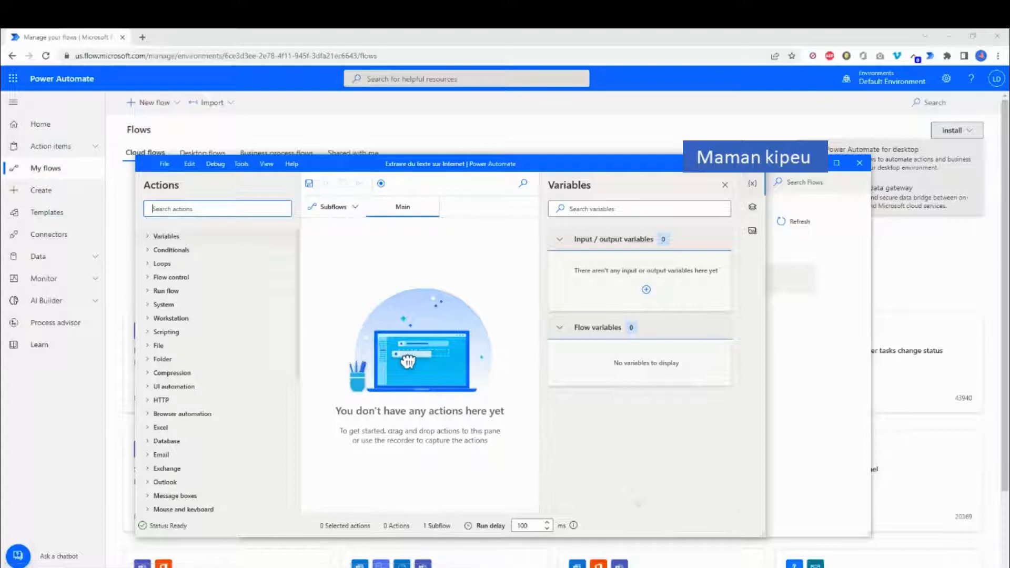
# Switch to the browser window with the free Bureautique tutorials on tuto, reposition it, reload the page and move the Excel save prompt out of the way
pyautogui.moveTo(168, 566)
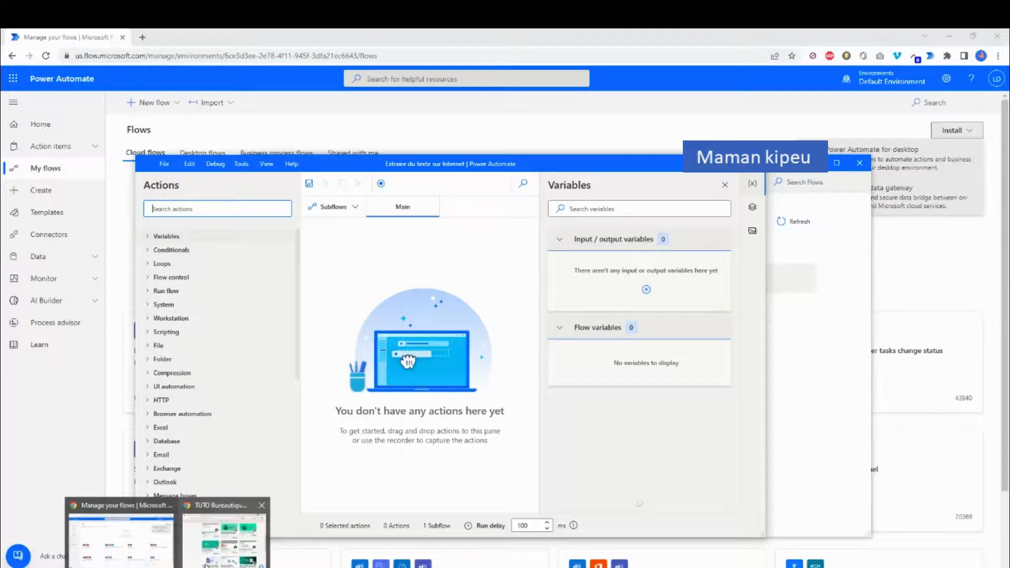
pyautogui.click(225, 539)
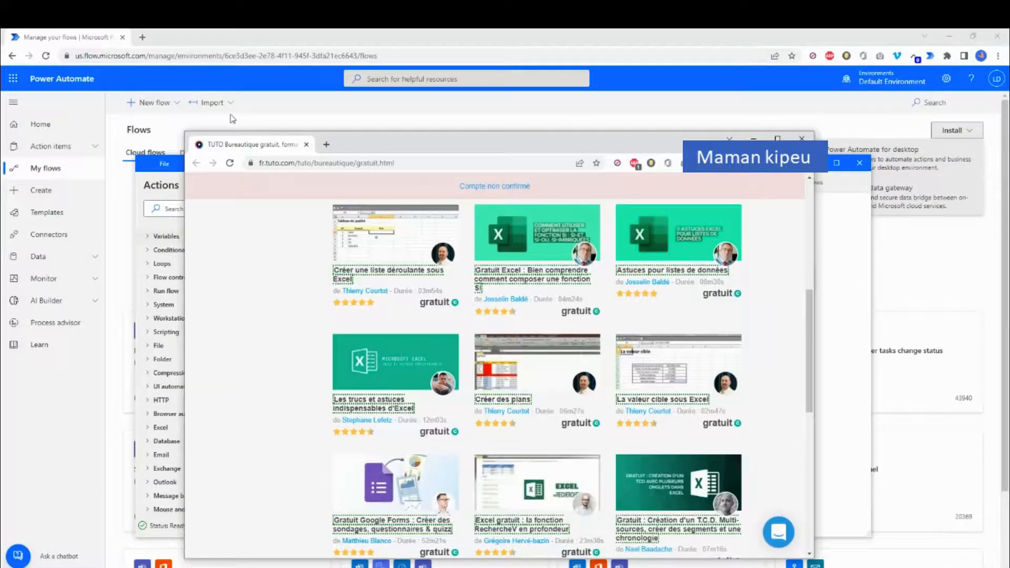
pyautogui.scroll(8, 383, 332)
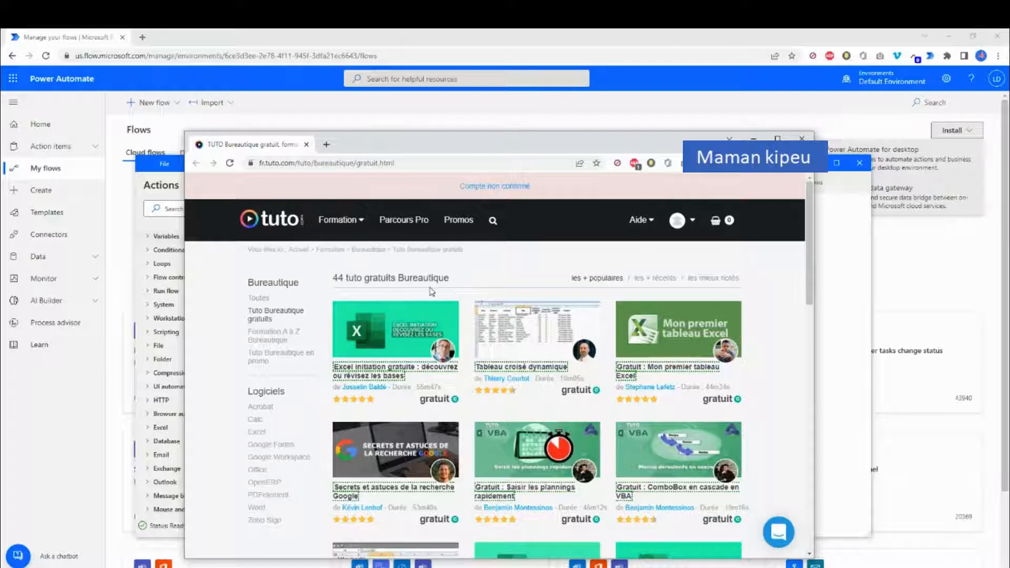
pyautogui.moveTo(494, 143); pyautogui.dragTo(385, 107)
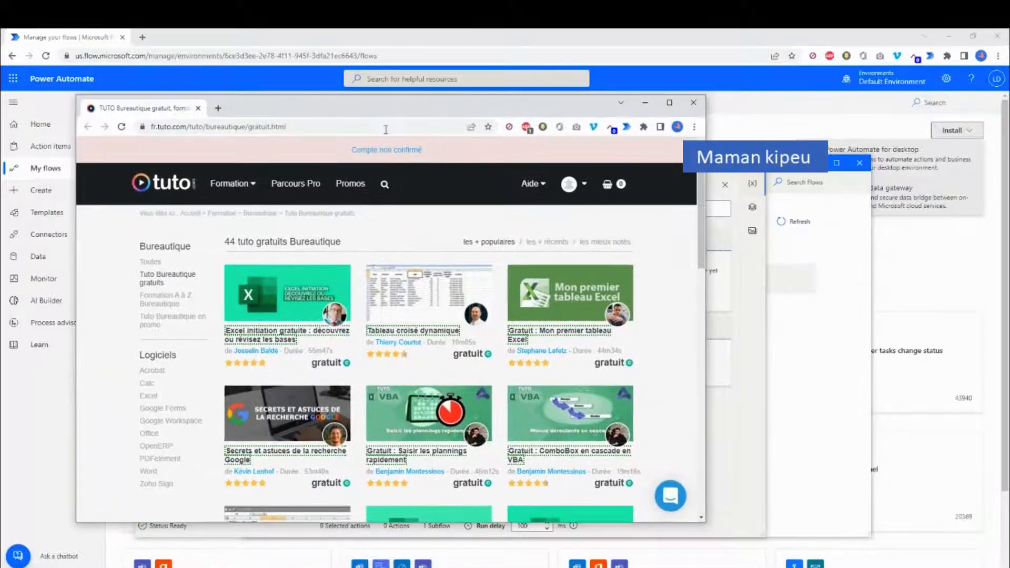
pyautogui.click(122, 128)
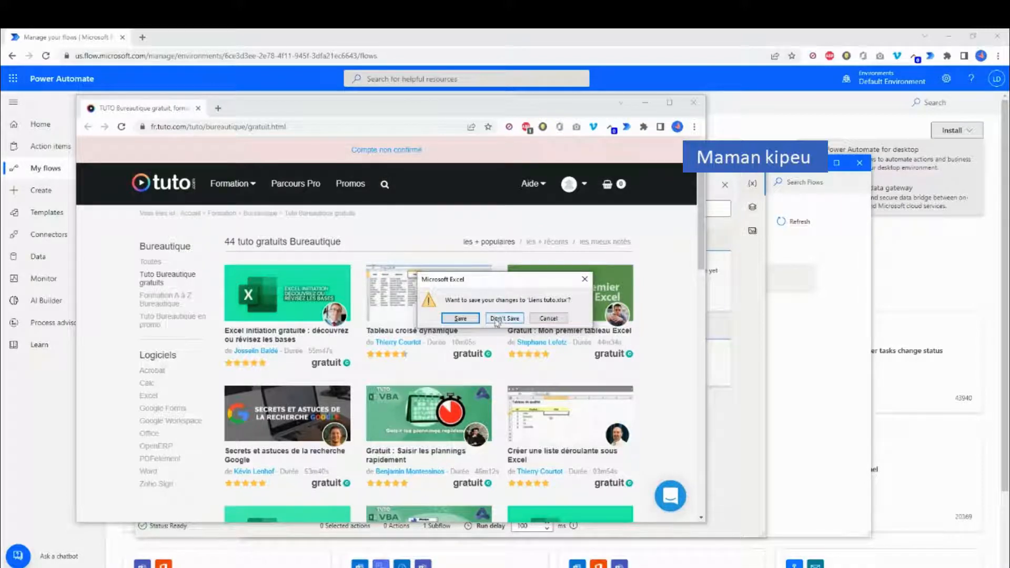
pyautogui.moveTo(487, 284); pyautogui.dragTo(1009, 303)
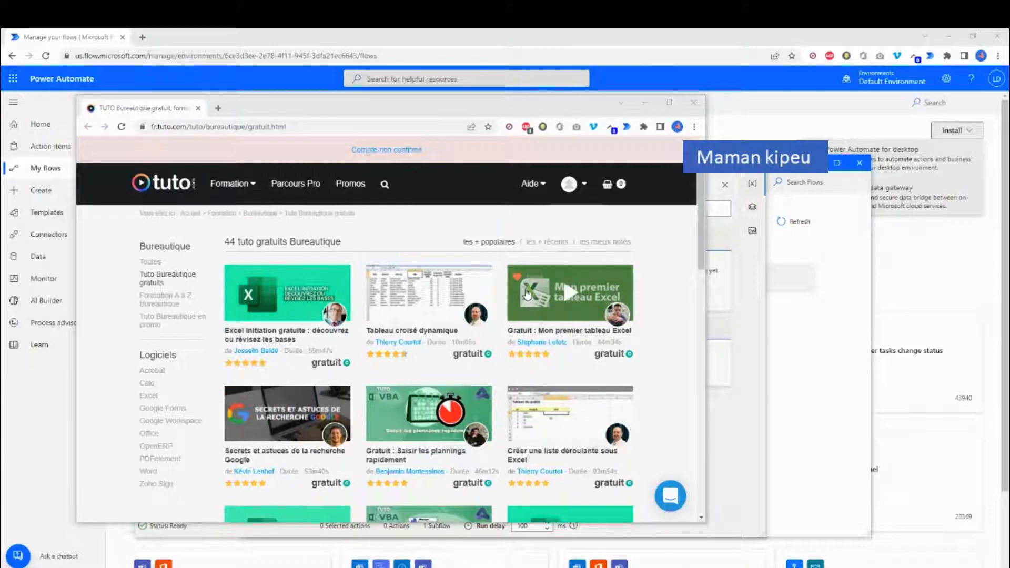
# Copy the address of the free Bureautique tutorials page
pyautogui.click(195, 127)
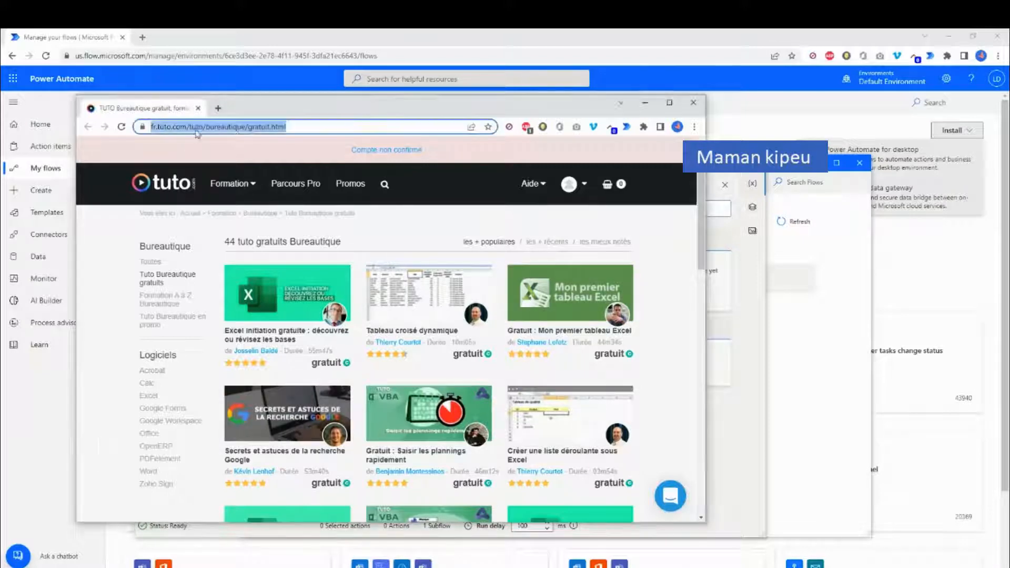
pyautogui.rightClick(238, 131)
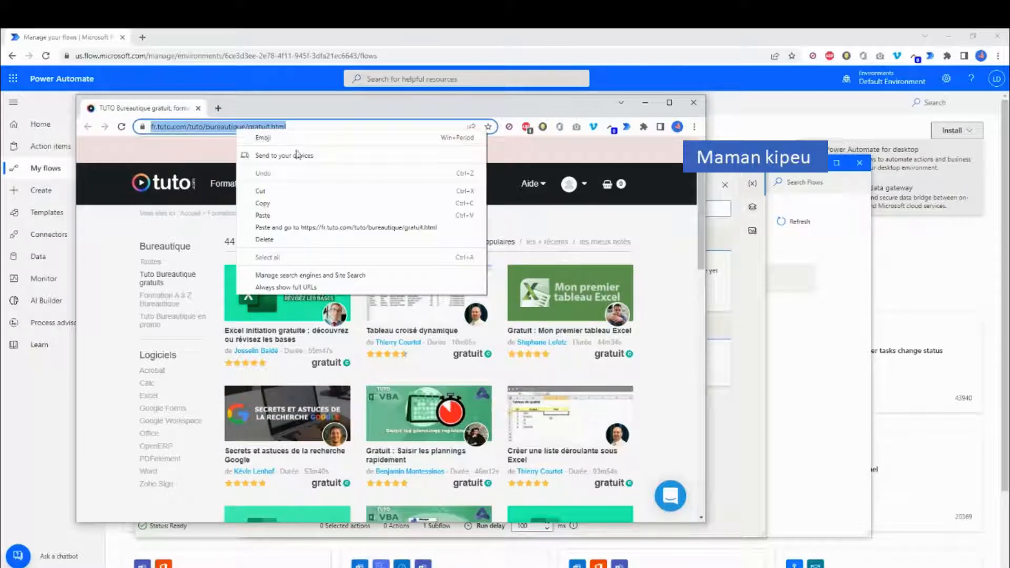
pyautogui.click(293, 206)
pyautogui.click(755, 299)
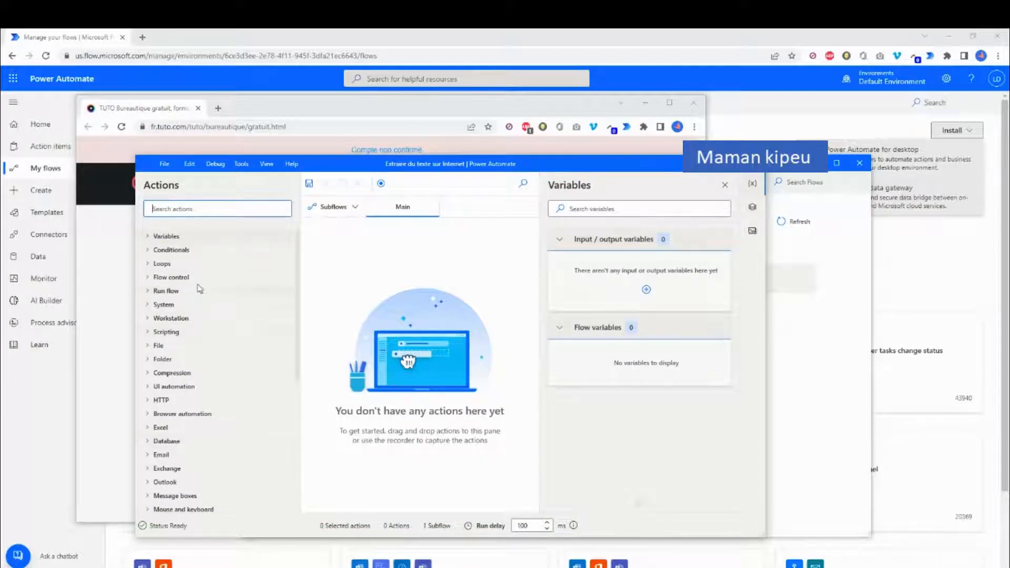
pyautogui.scroll(-1, 205, 324)
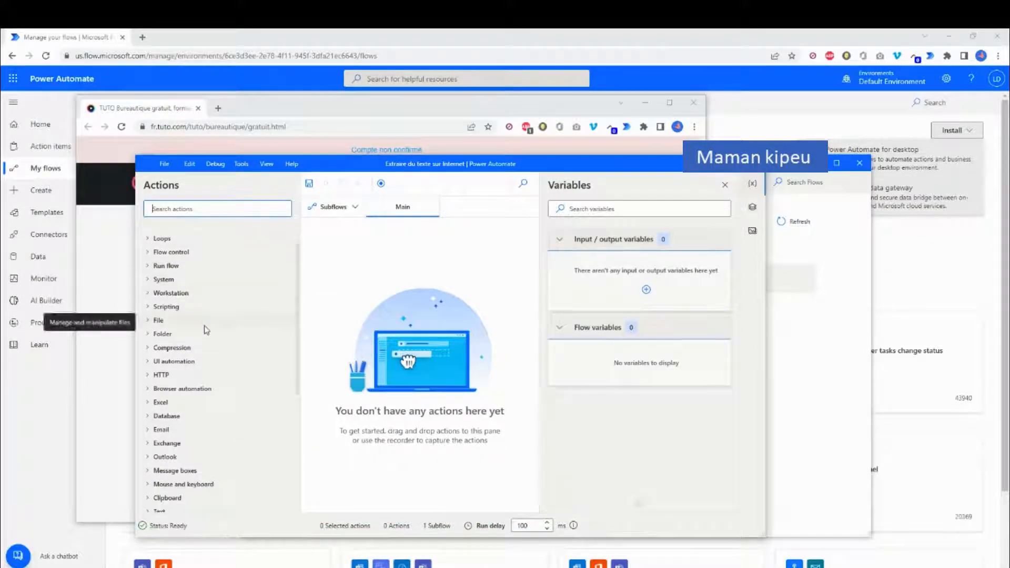
pyautogui.click(162, 392)
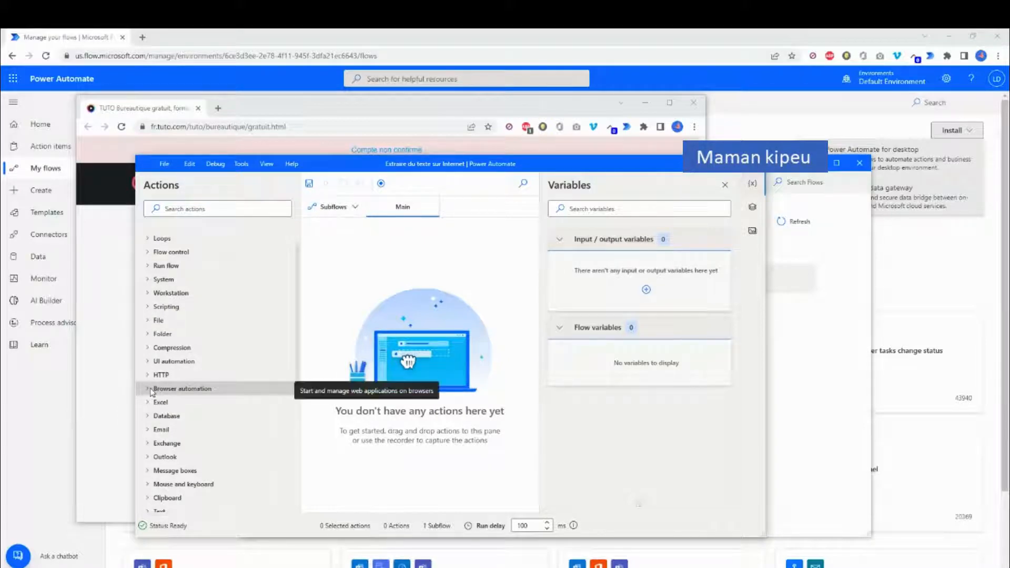
pyautogui.click(149, 391)
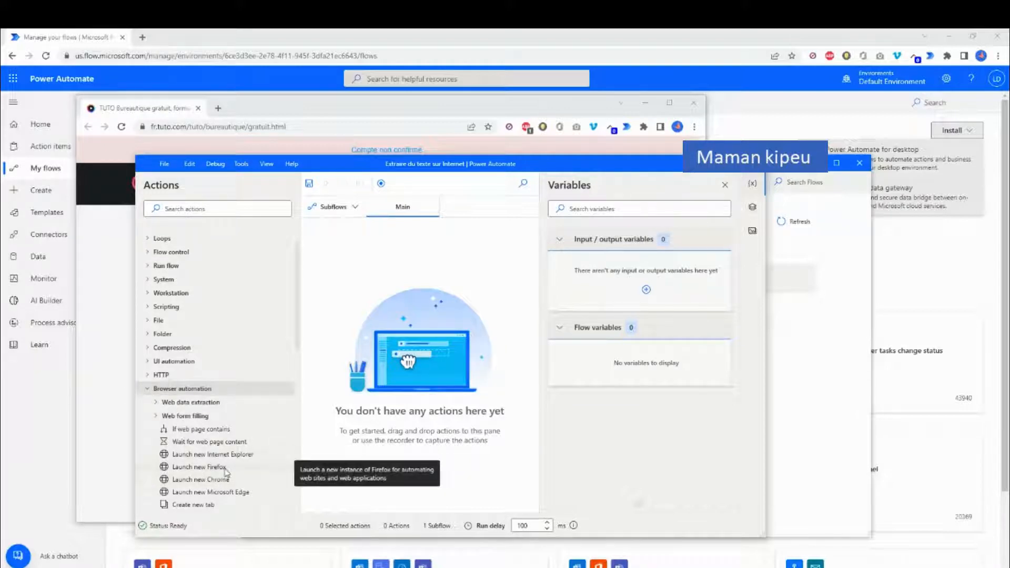
pyautogui.scroll(-1, 215, 468)
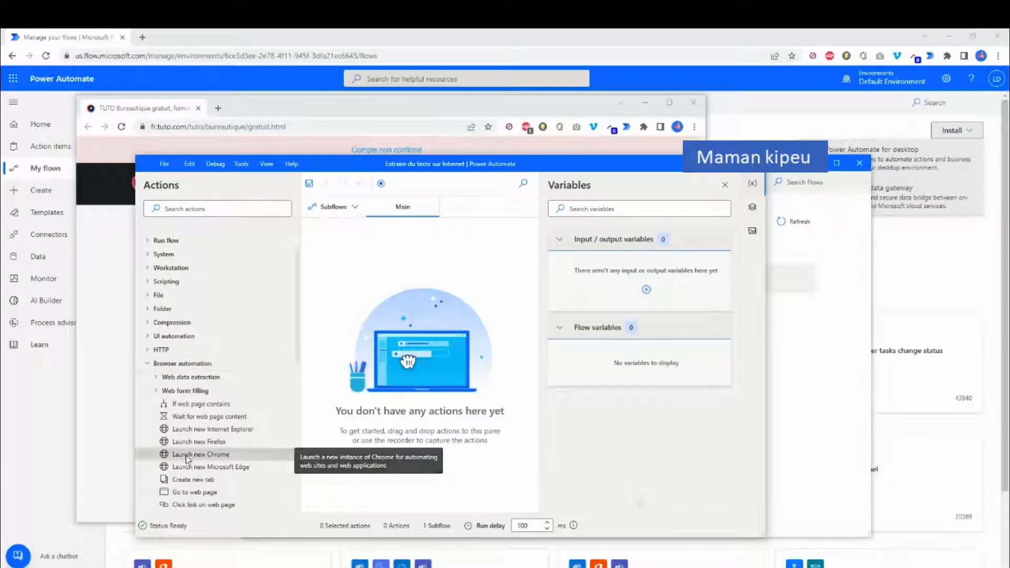
pyautogui.moveTo(189, 456); pyautogui.dragTo(399, 244)
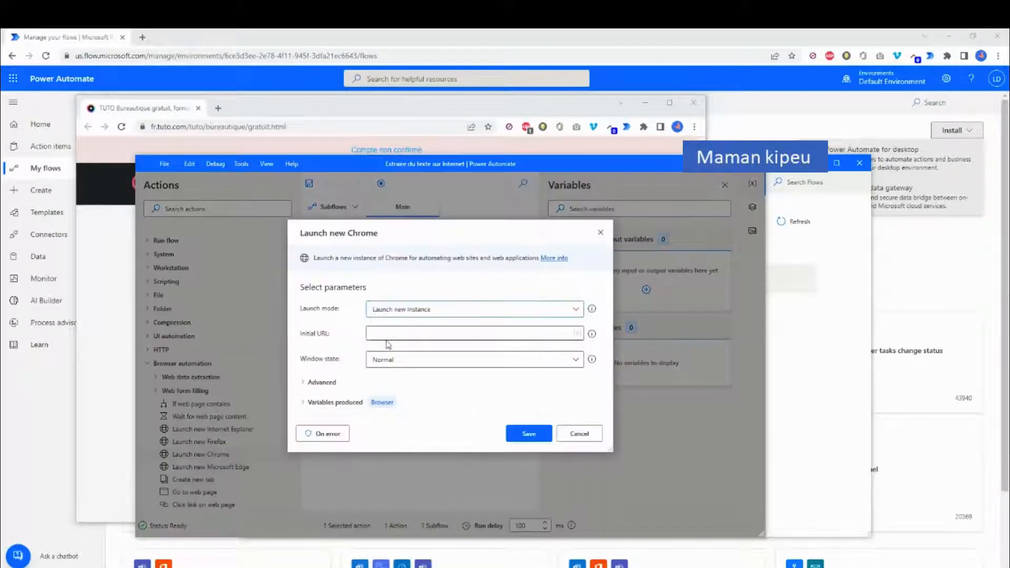
pyautogui.click(406, 333)
pyautogui.hotkey('ctrl', 'v')
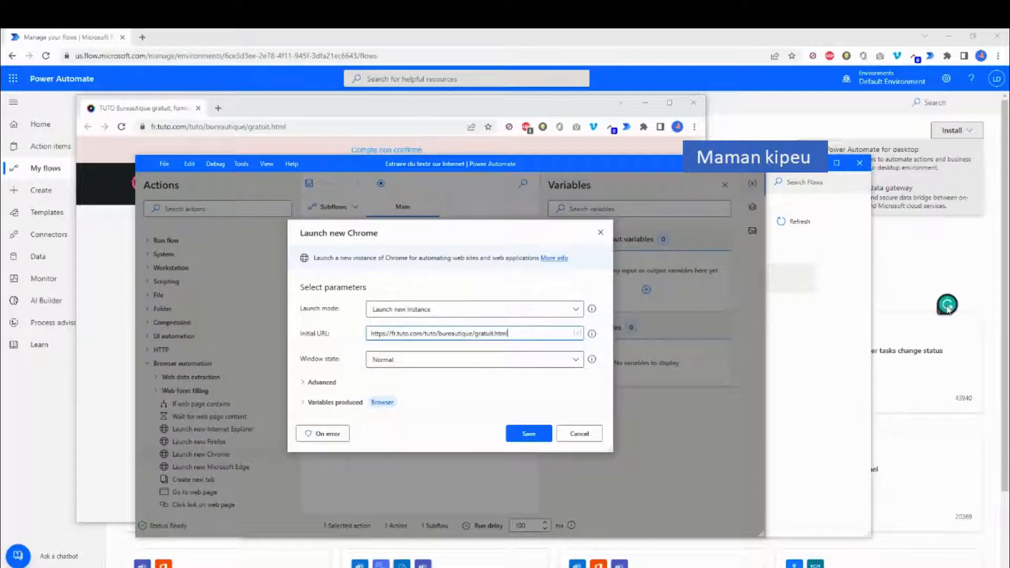
pyautogui.click(536, 434)
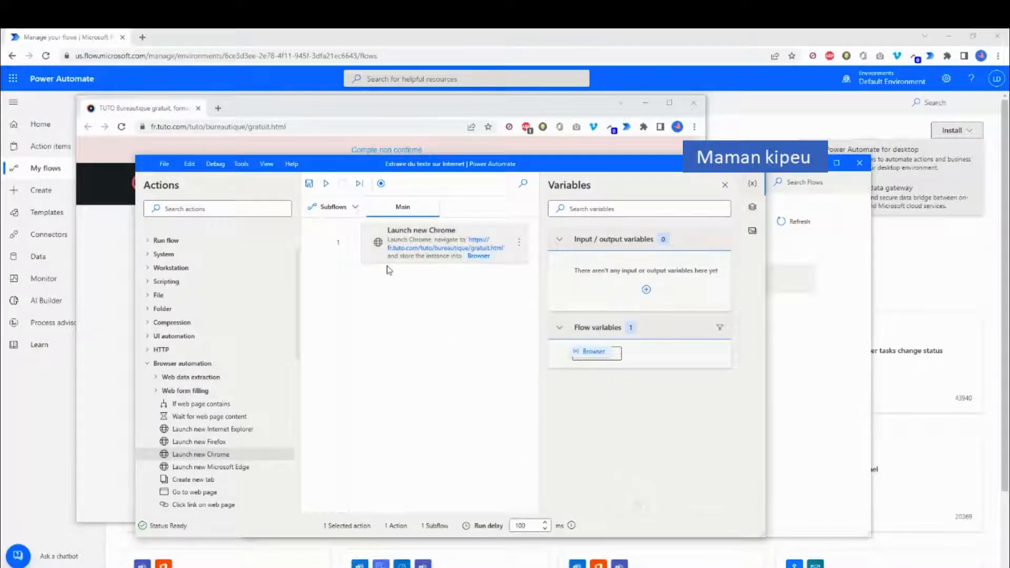
# Start a recording with the recorder and extract the text and link of the first tutorial title, "Excel initiation gratuite : découvrez ou révisez les bases"
pyautogui.click(381, 184)
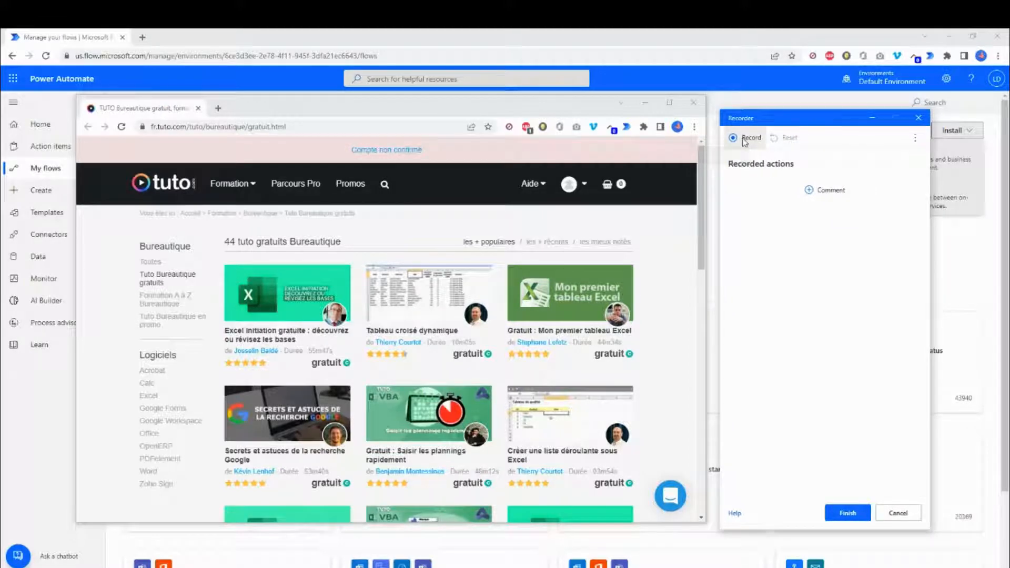
pyautogui.click(744, 141)
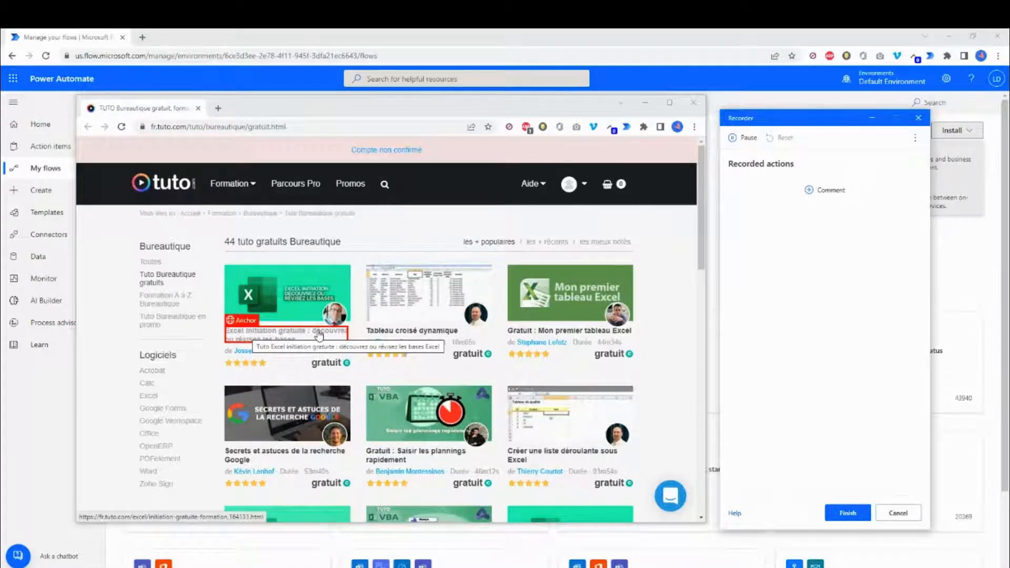
pyautogui.rightClick(271, 345)
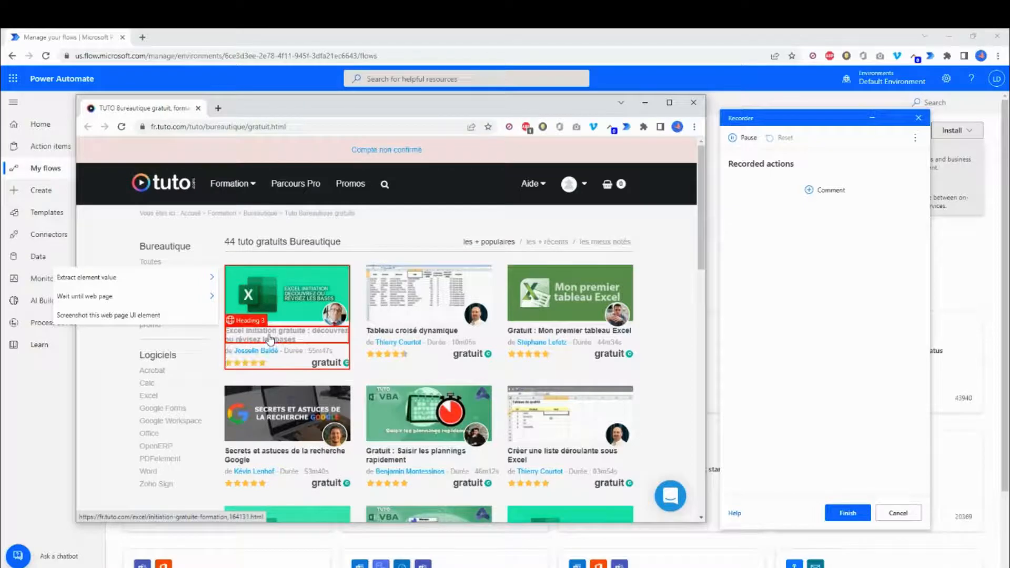
pyautogui.moveTo(208, 278)
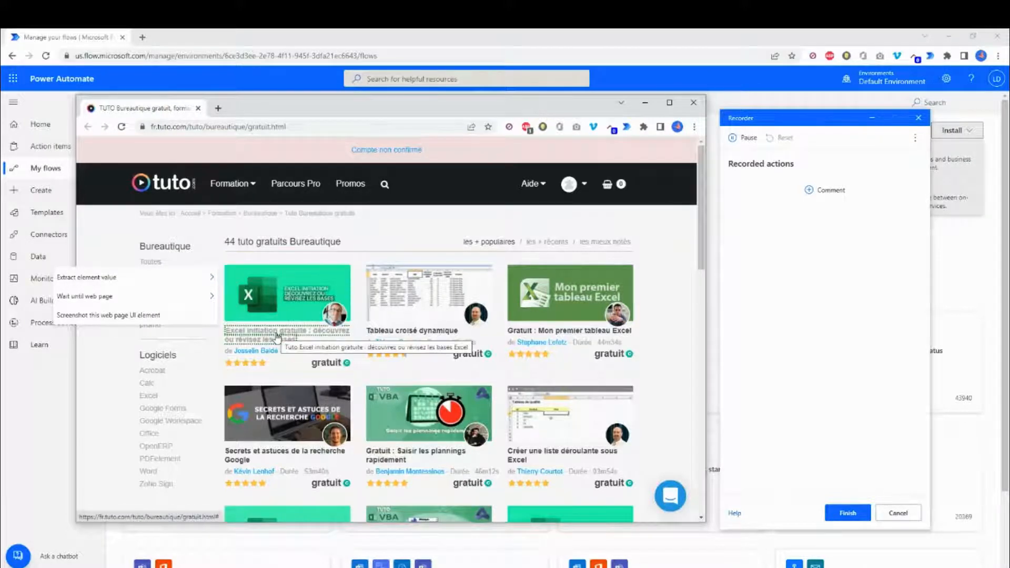
pyautogui.rightClick(263, 334)
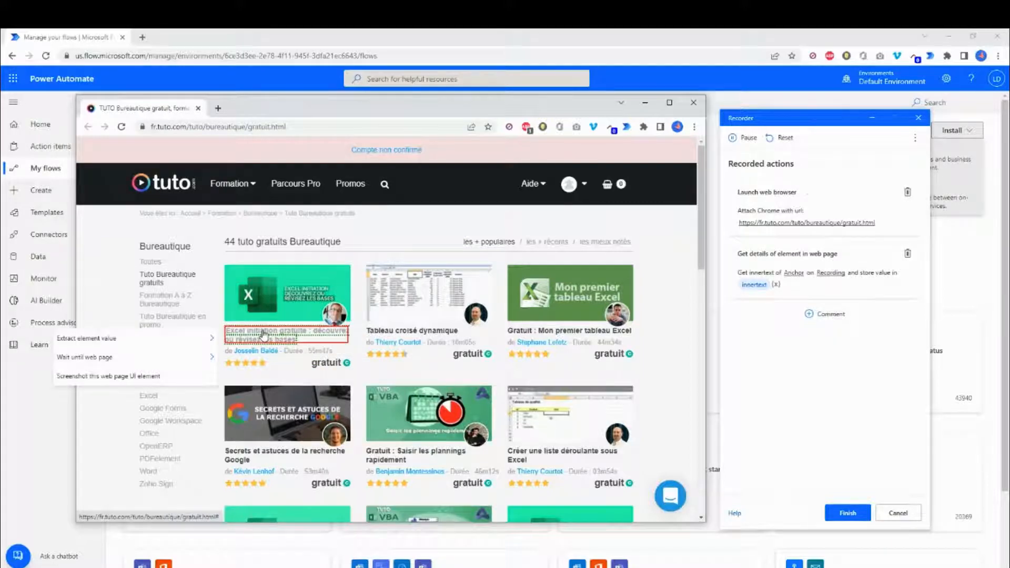
pyautogui.moveTo(154, 344)
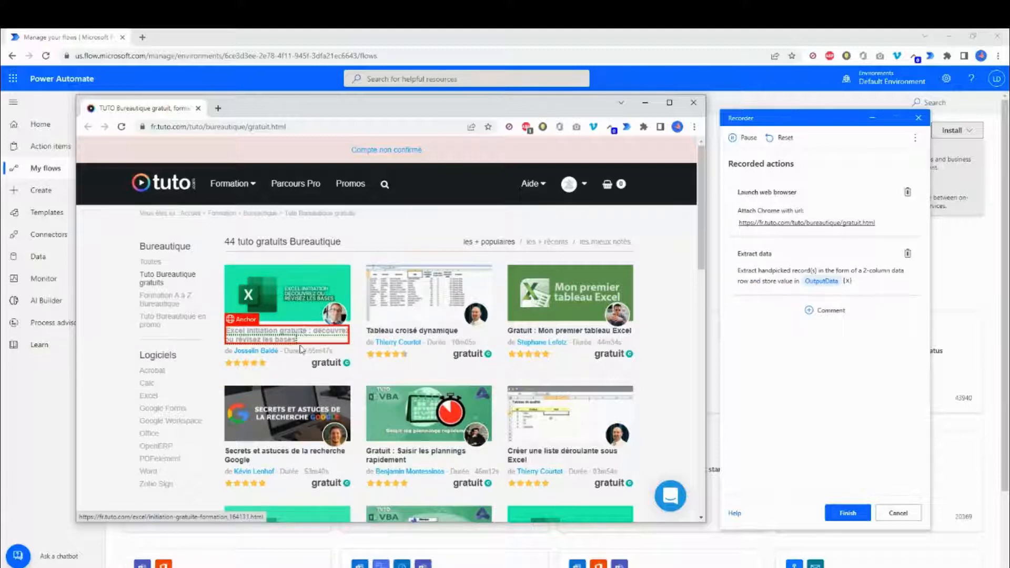
# Extract the Text and Href values of the second tutorial title, "Tableau croisé dynamique", so the titles and links form a two-column table
pyautogui.rightClick(422, 336)
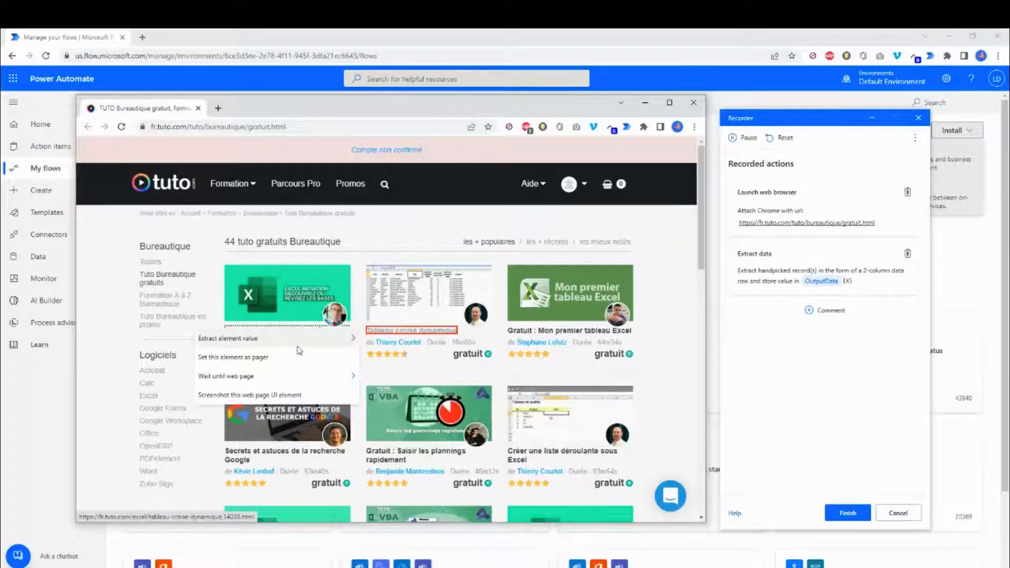
pyautogui.moveTo(302, 342)
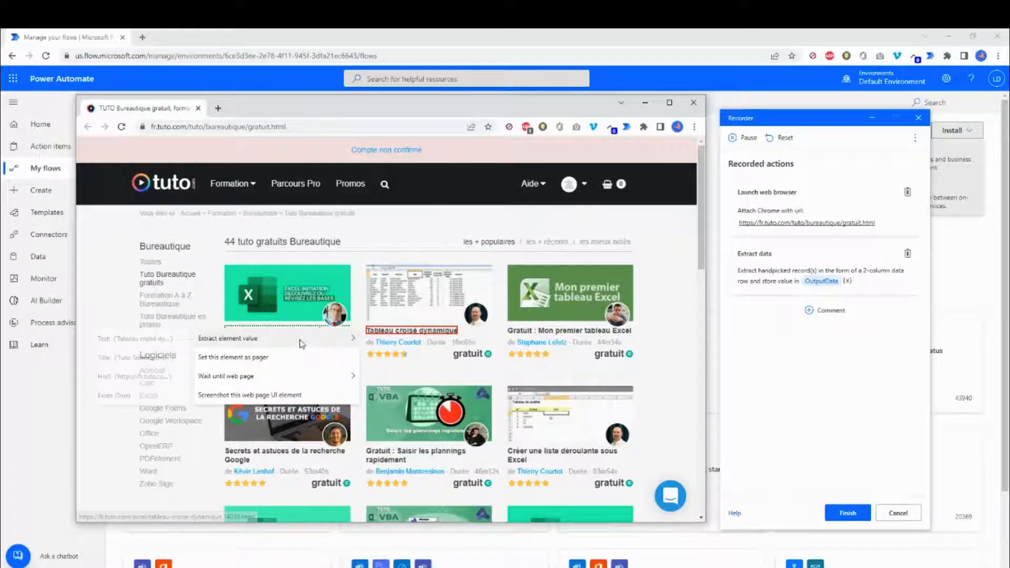
pyautogui.click(134, 342)
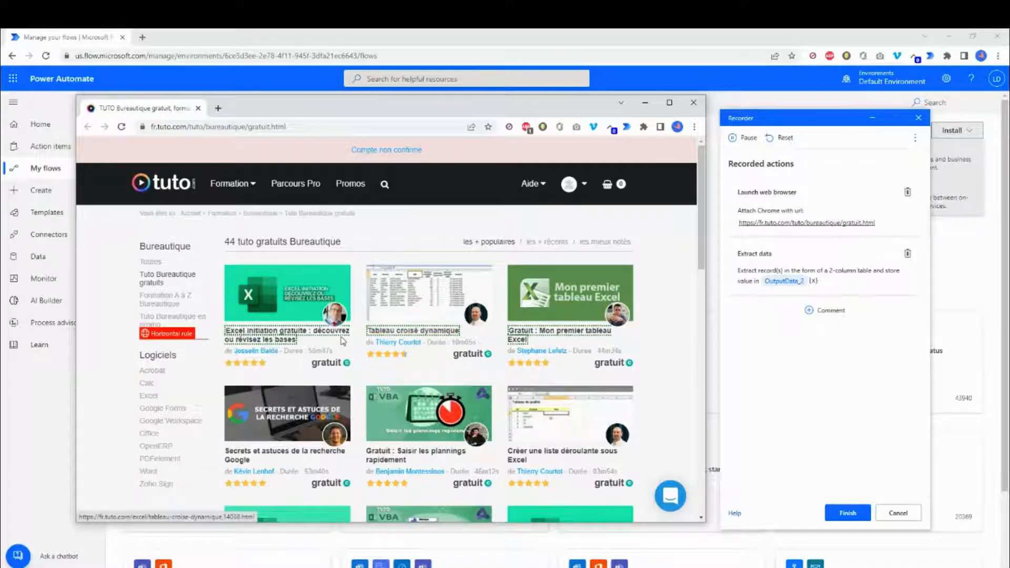
pyautogui.rightClick(414, 332)
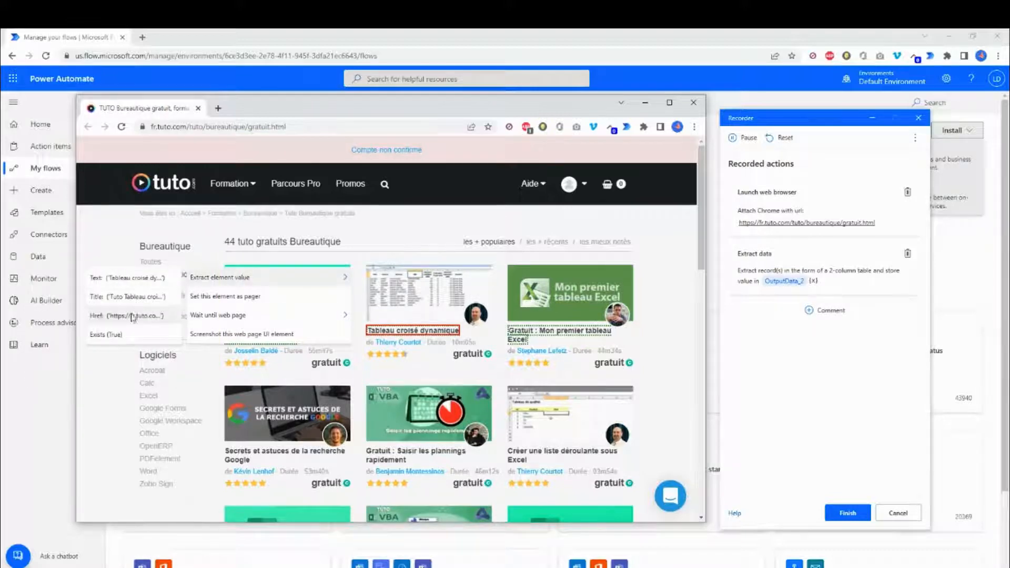
pyautogui.click(130, 320)
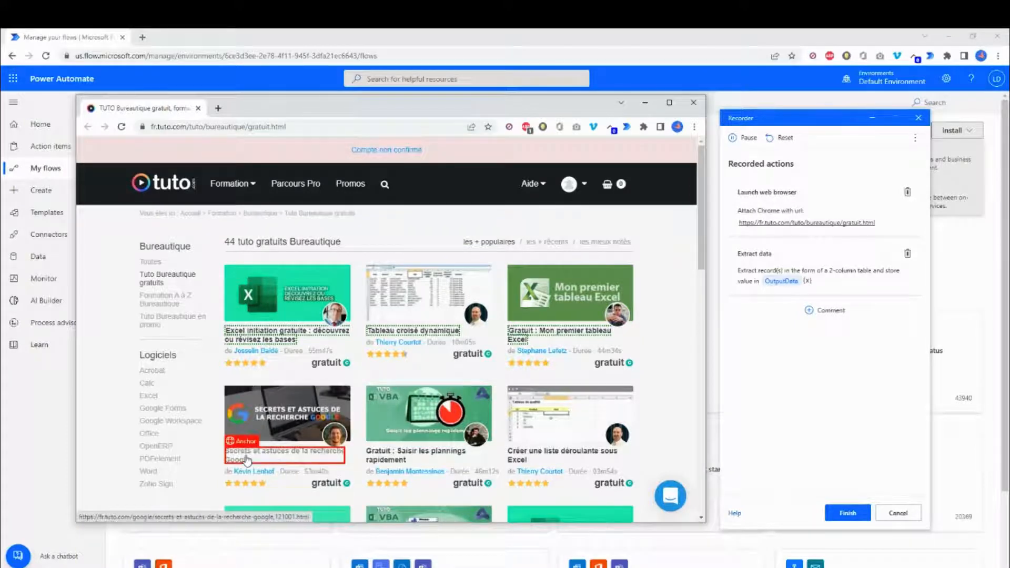
# Extract the text and link of the tutorial title "Secrets et astuces de la recherche Google" into the same table
pyautogui.rightClick(247, 460)
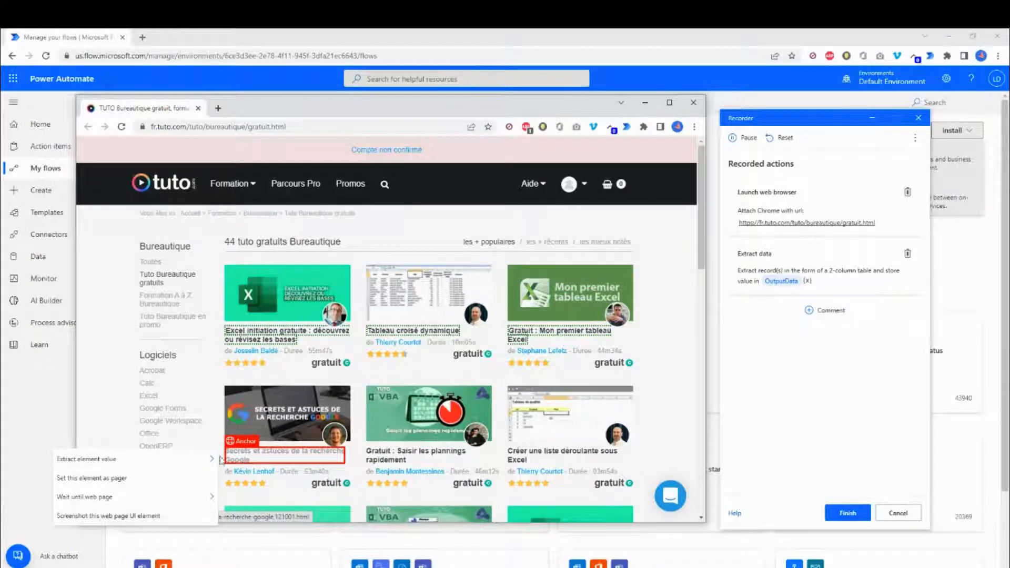
pyautogui.moveTo(157, 467)
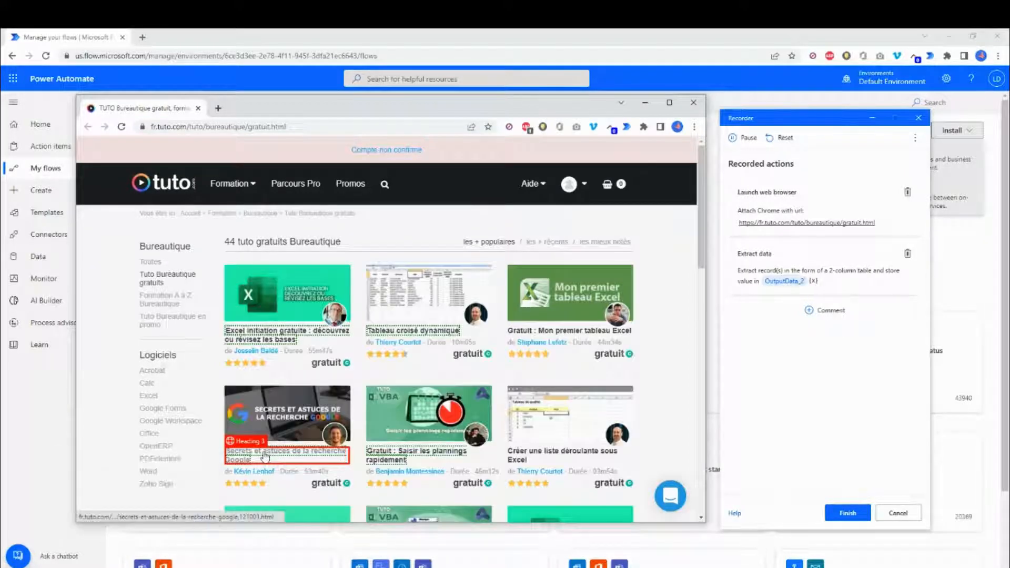
pyautogui.rightClick(266, 456)
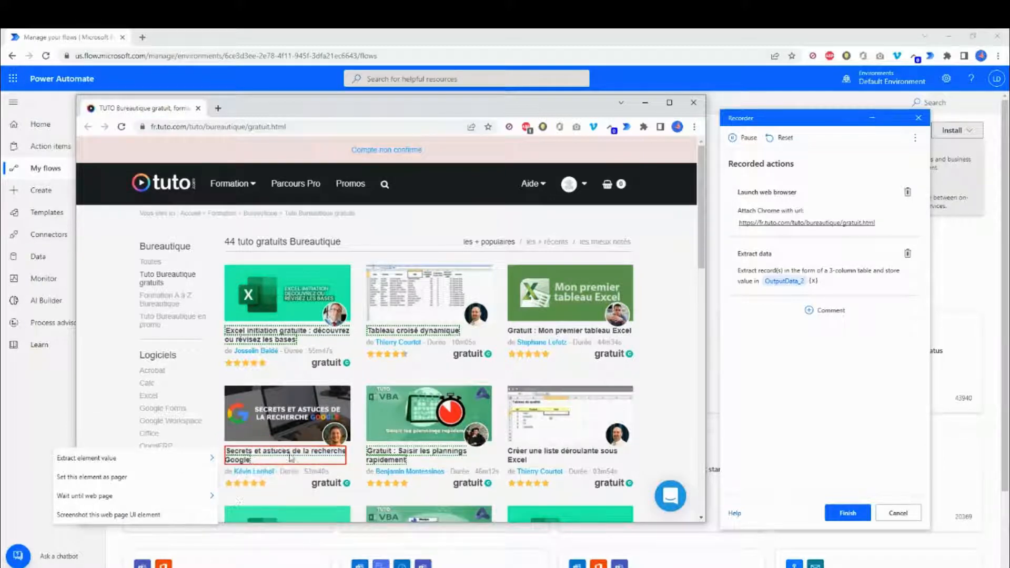
# Check which tutorial titles are covered by the extraction, and extract the Text and Href values of "Gratuit : Mon premier tableau Excel"
pyautogui.scroll(-1, 396, 398)
pyautogui.scroll(-1, 397, 398)
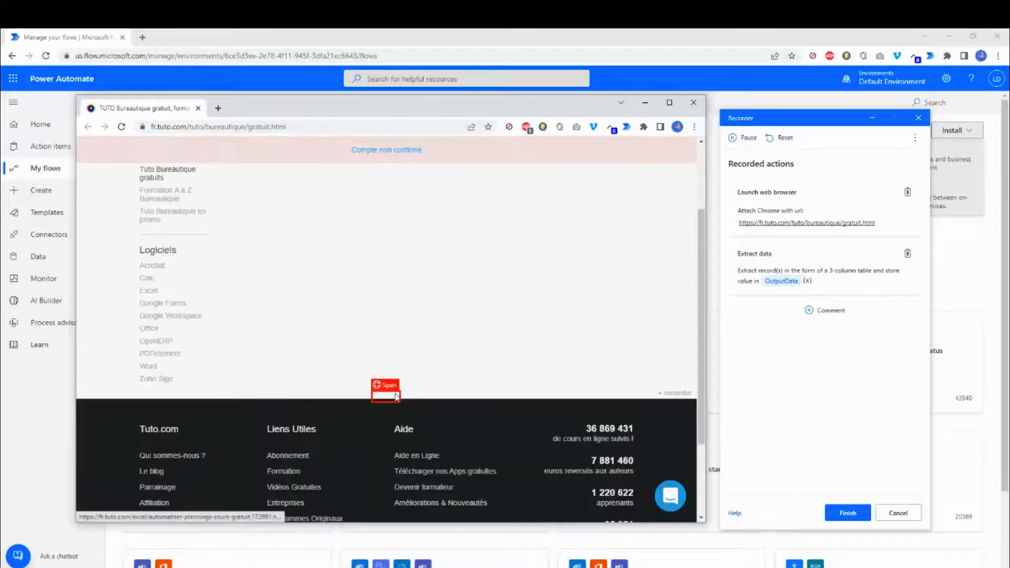
pyautogui.scroll(-1, 297, 390)
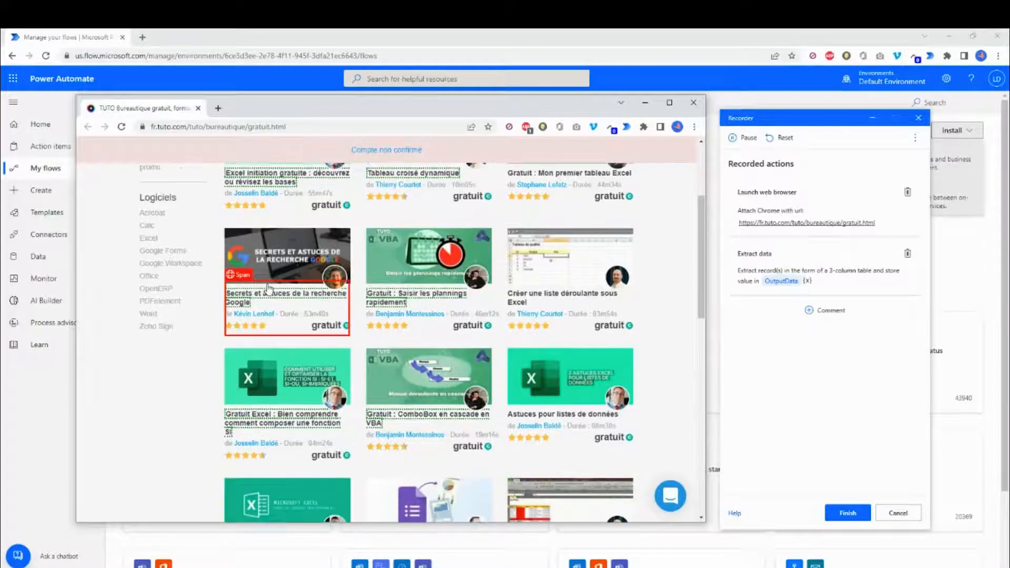
pyautogui.scroll(-2, 289, 421)
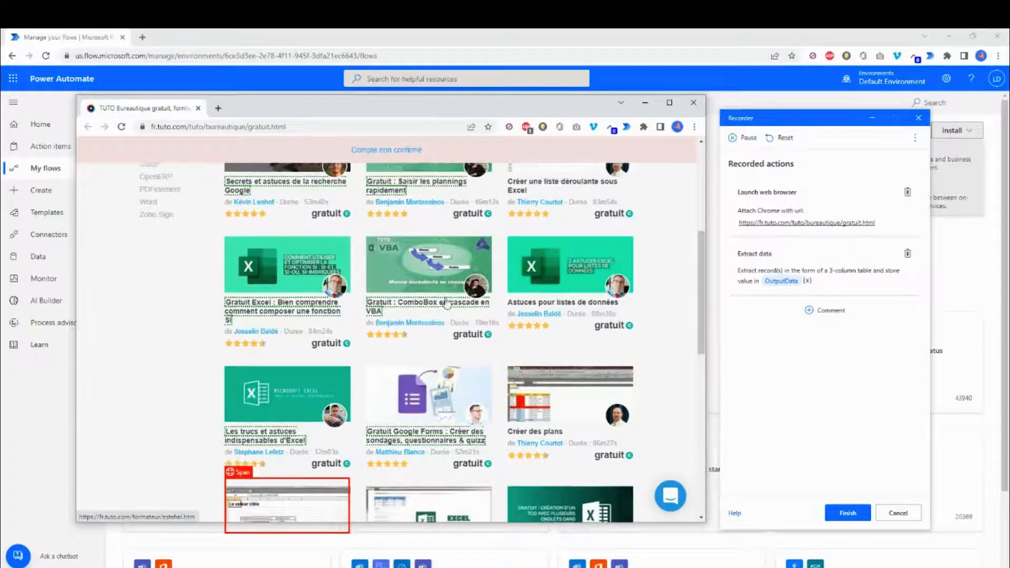
pyautogui.scroll(-3, 420, 435)
pyautogui.scroll(-1, 419, 436)
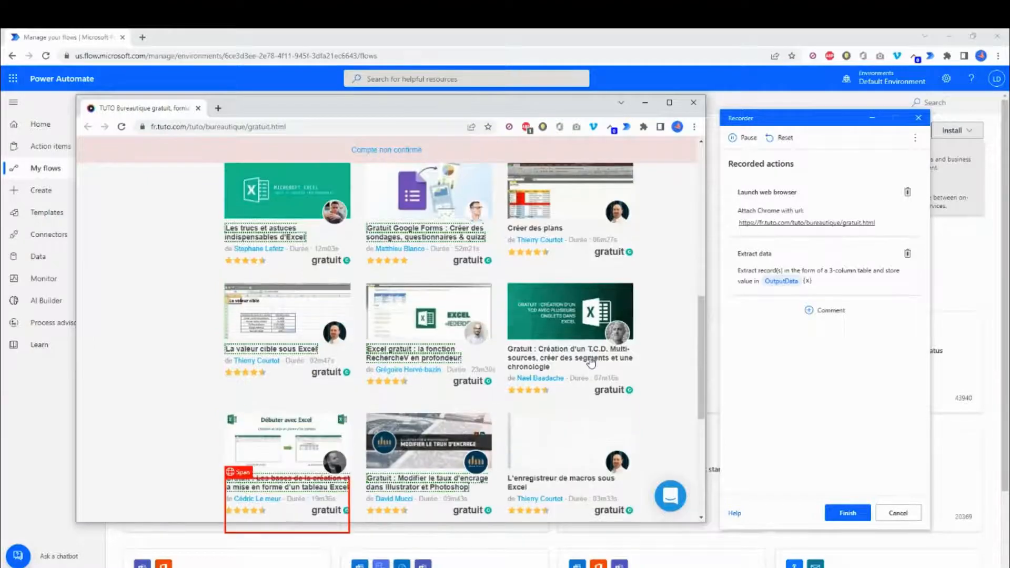
pyautogui.scroll(8, 419, 436)
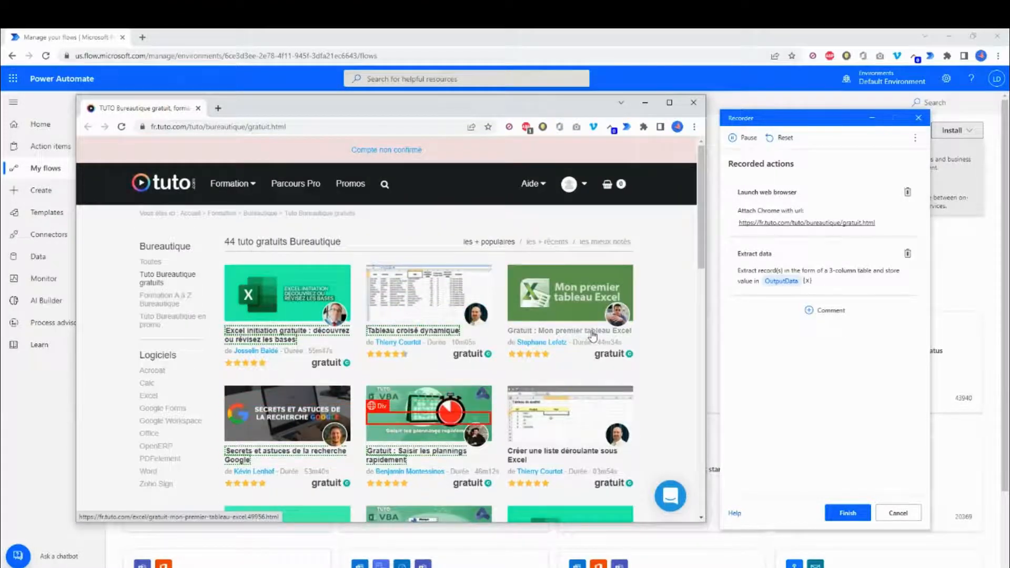
pyautogui.rightClick(563, 333)
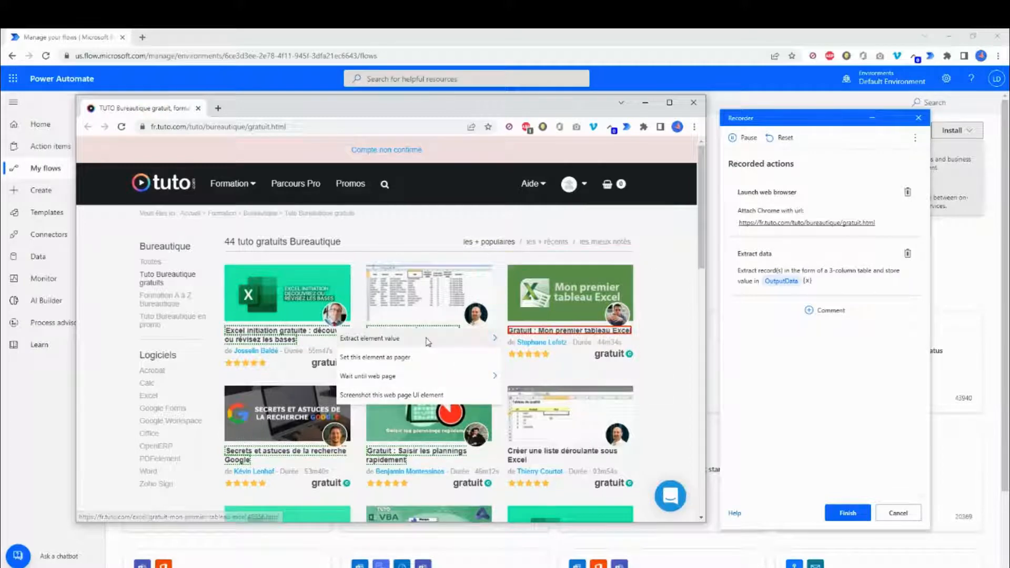
pyautogui.moveTo(369, 339)
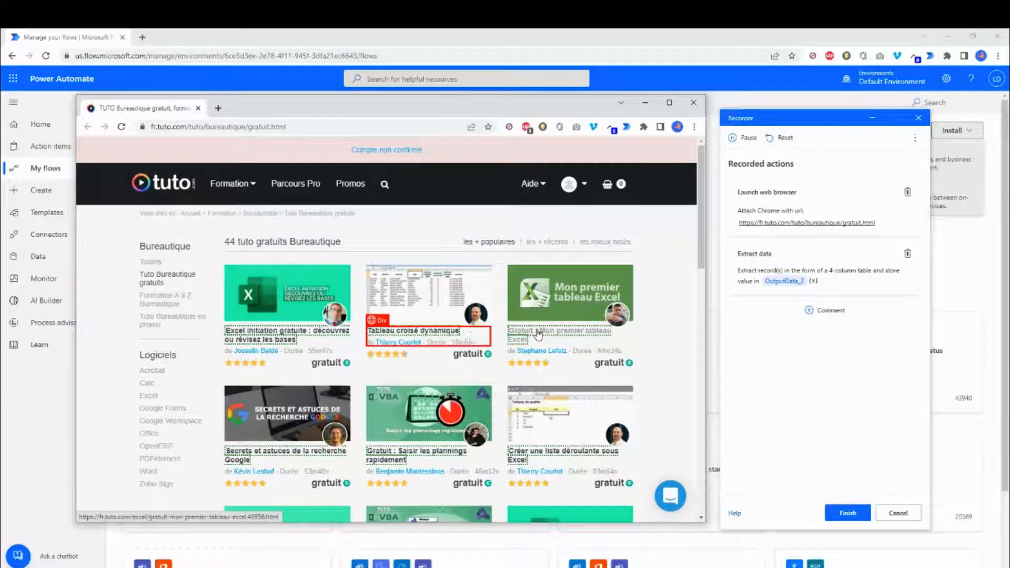
pyautogui.rightClick(534, 334)
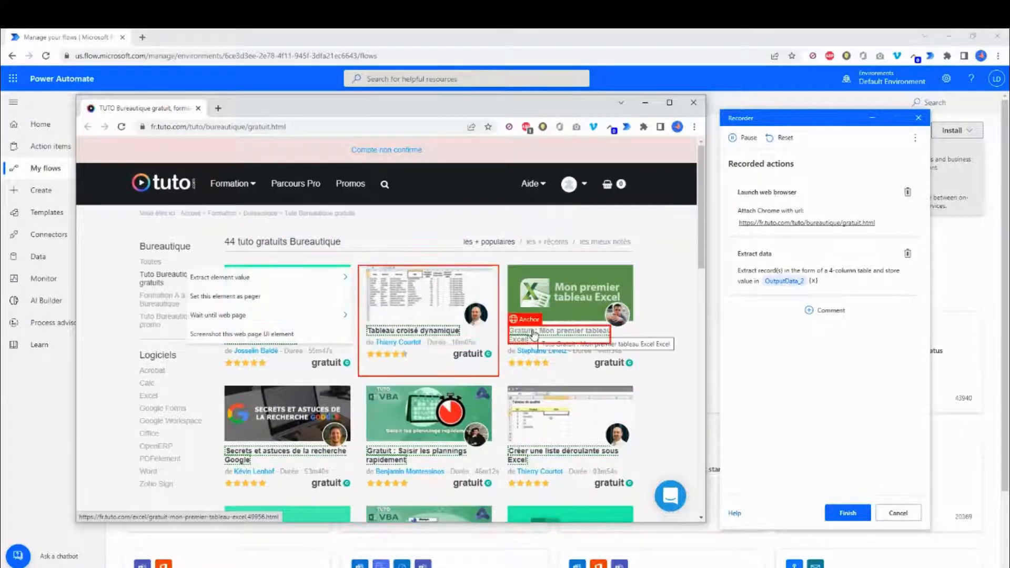
pyautogui.moveTo(303, 282)
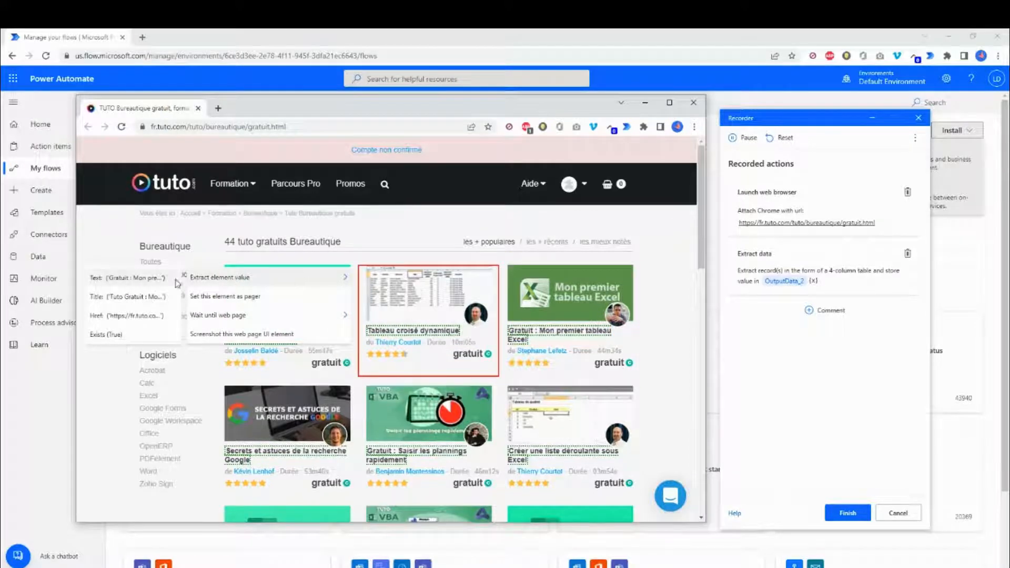
pyautogui.click(159, 316)
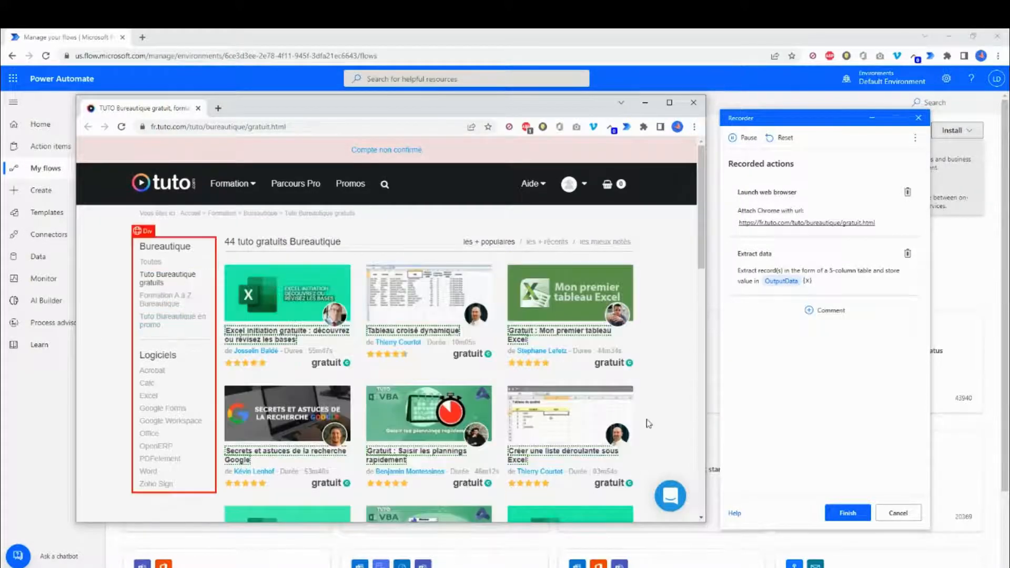
# Check that the titles further down the page are selected for extraction, and finish the recording
pyautogui.scroll(-6, 605, 395)
pyautogui.scroll(-4, 656, 429)
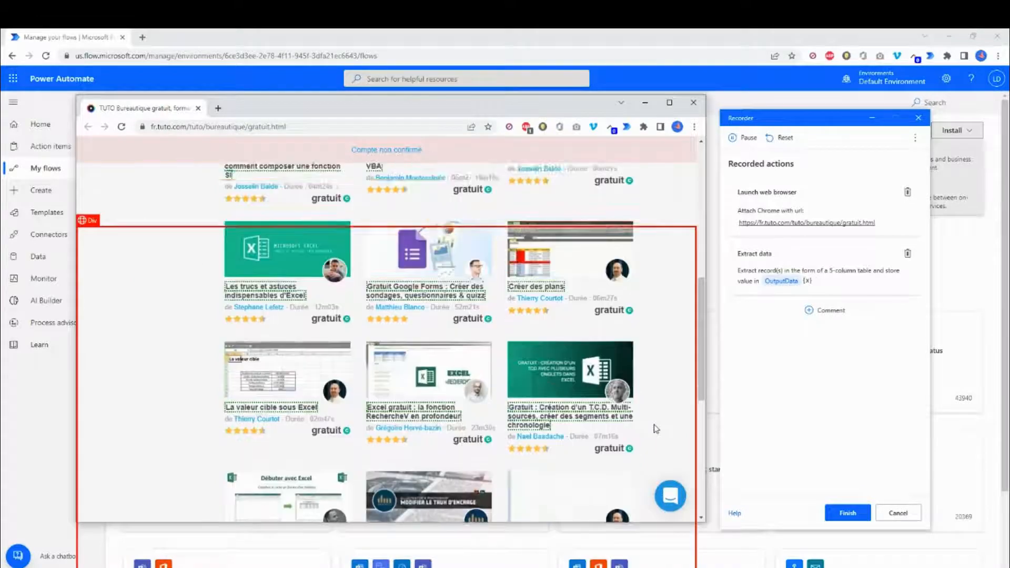
pyautogui.scroll(2, 653, 392)
pyautogui.scroll(10, 652, 392)
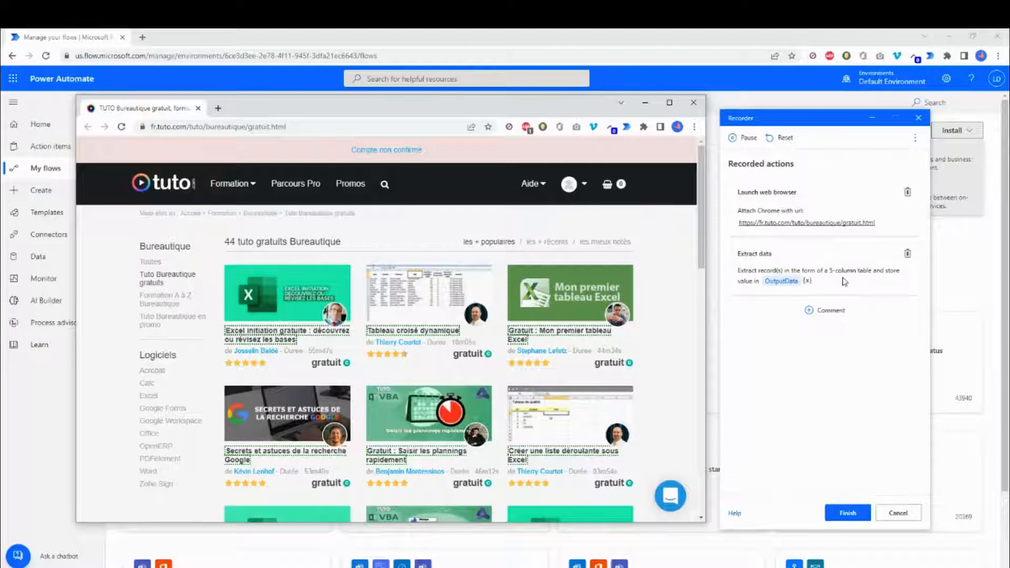
pyautogui.click(848, 514)
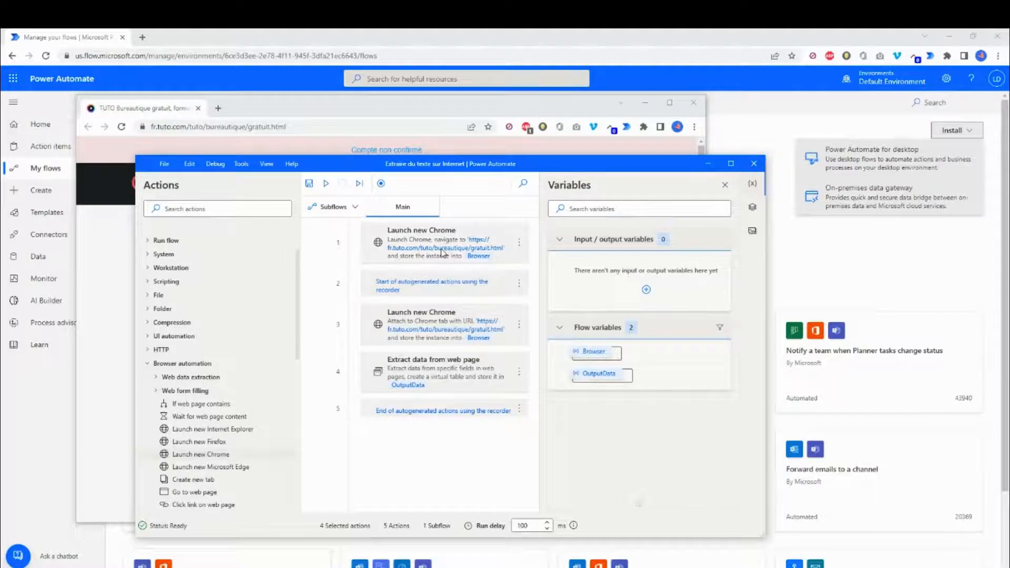
# Disable the first Launch new Chrome action and delete the two comments marking the start and end of the autogenerated recorder actions
pyautogui.click(519, 243)
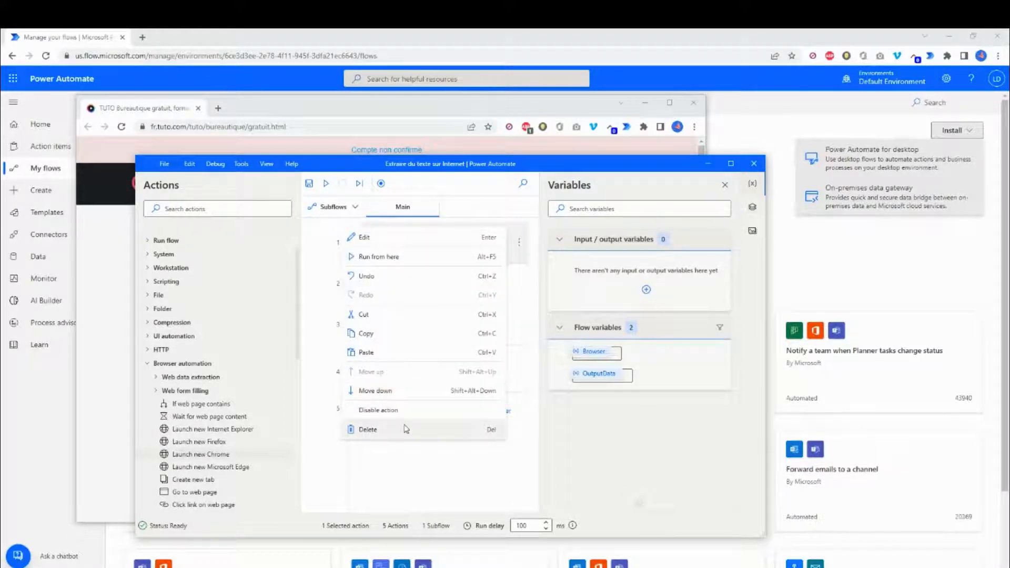
pyautogui.click(375, 413)
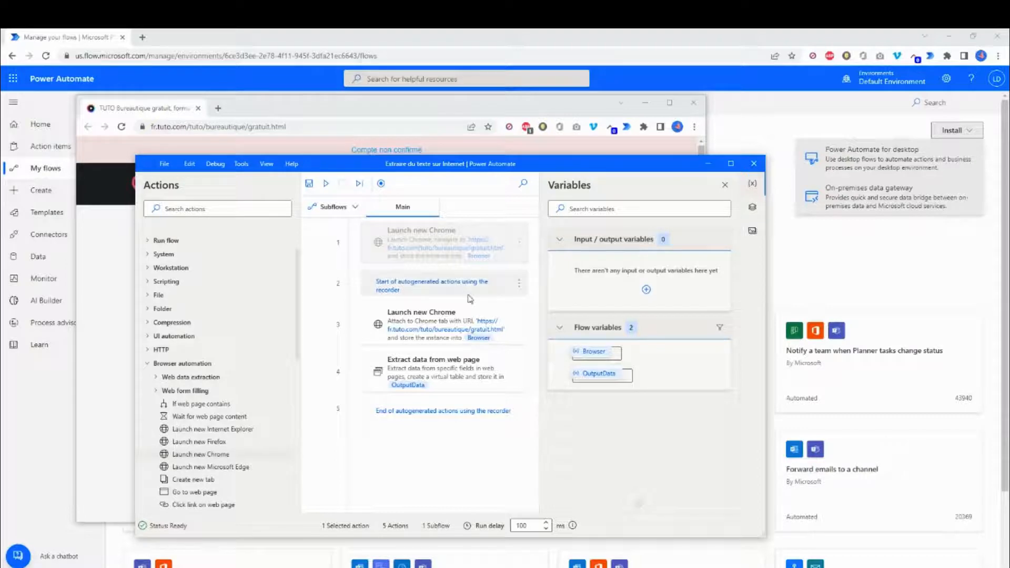
pyautogui.click(519, 285)
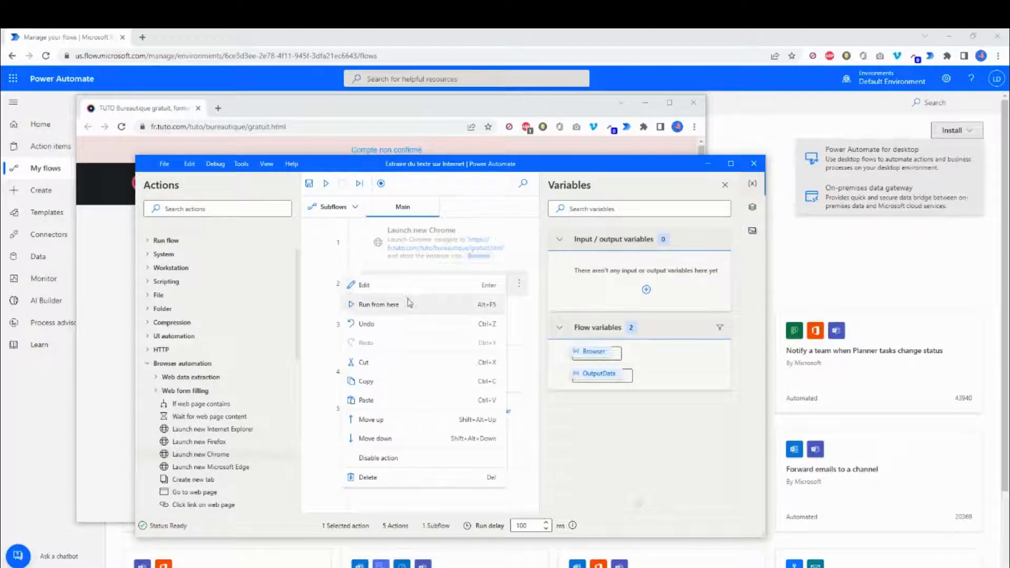
pyautogui.click(370, 477)
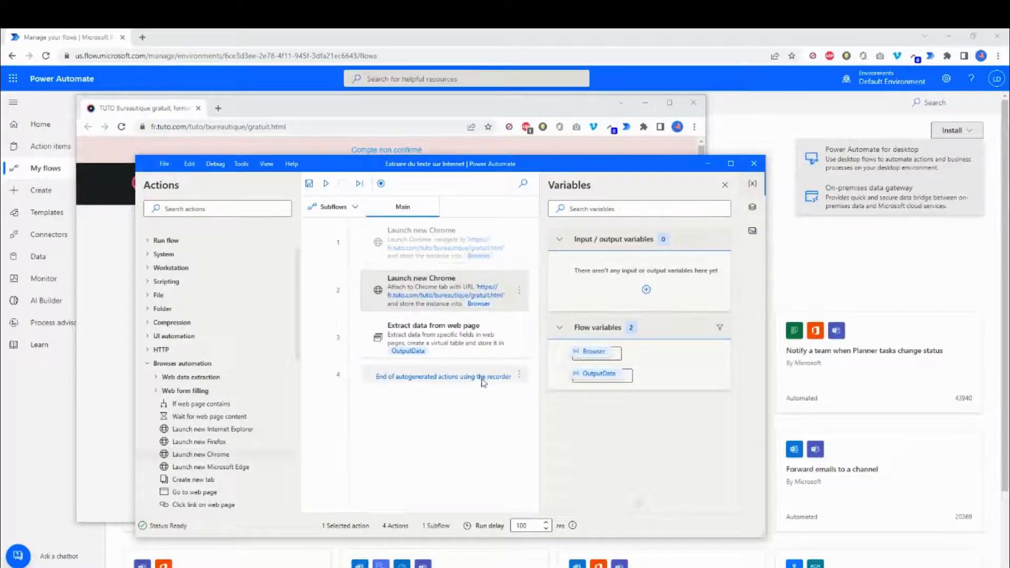
pyautogui.click(520, 377)
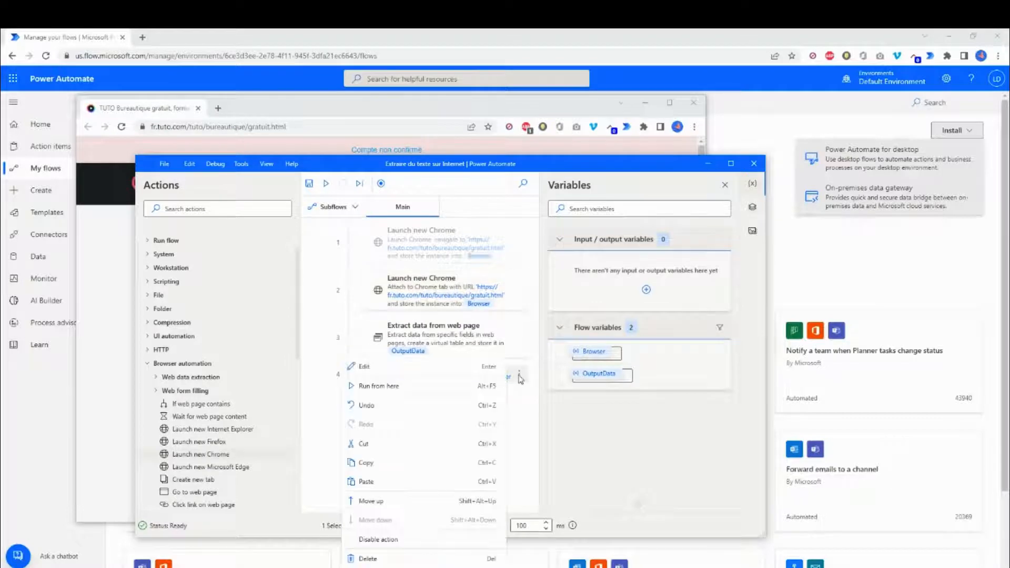
pyautogui.click(384, 559)
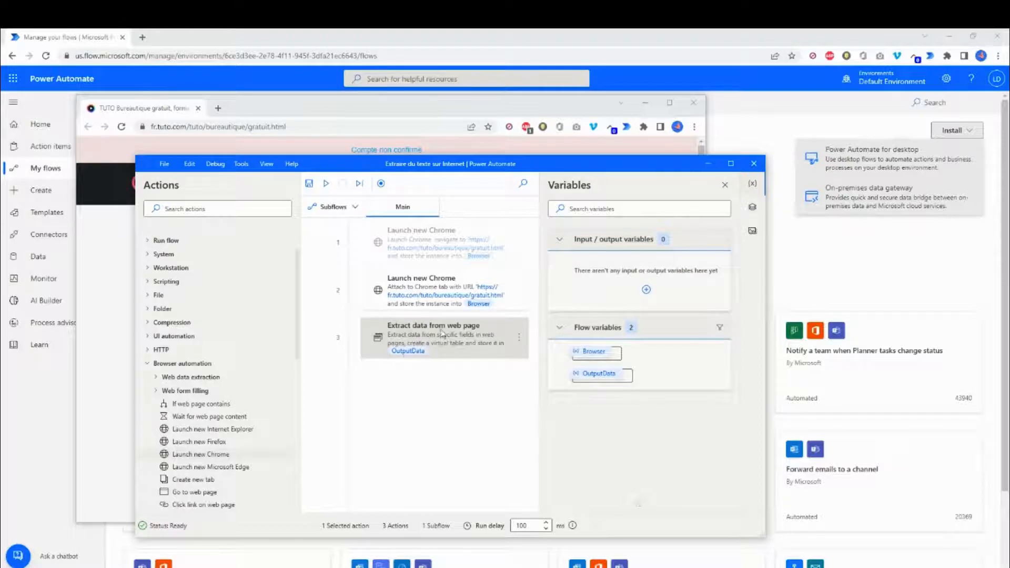
# Set the store data mode of the Extract data from web page action to Excel spreadsheet and save the action
pyautogui.click(519, 338)
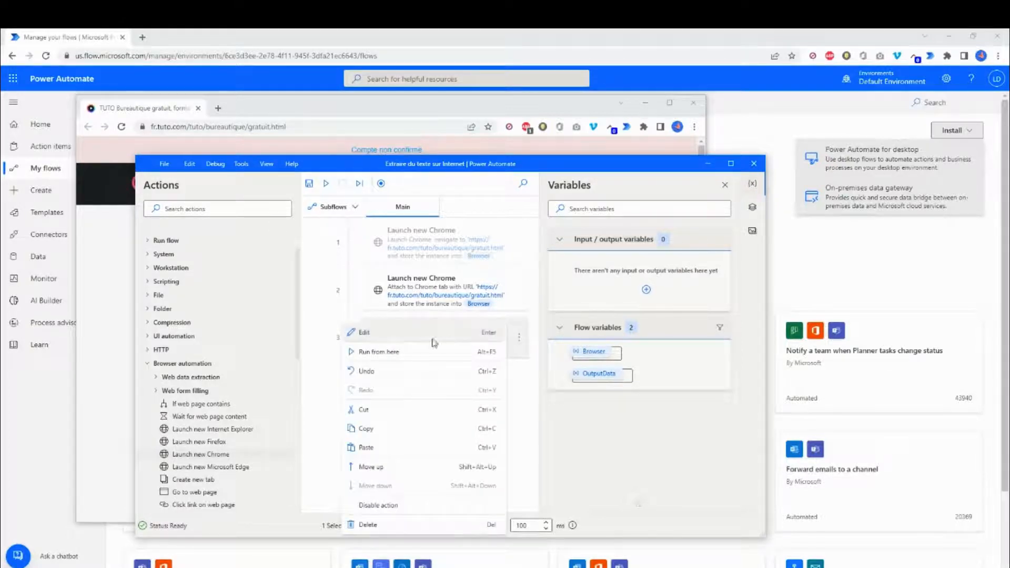
pyautogui.click(382, 338)
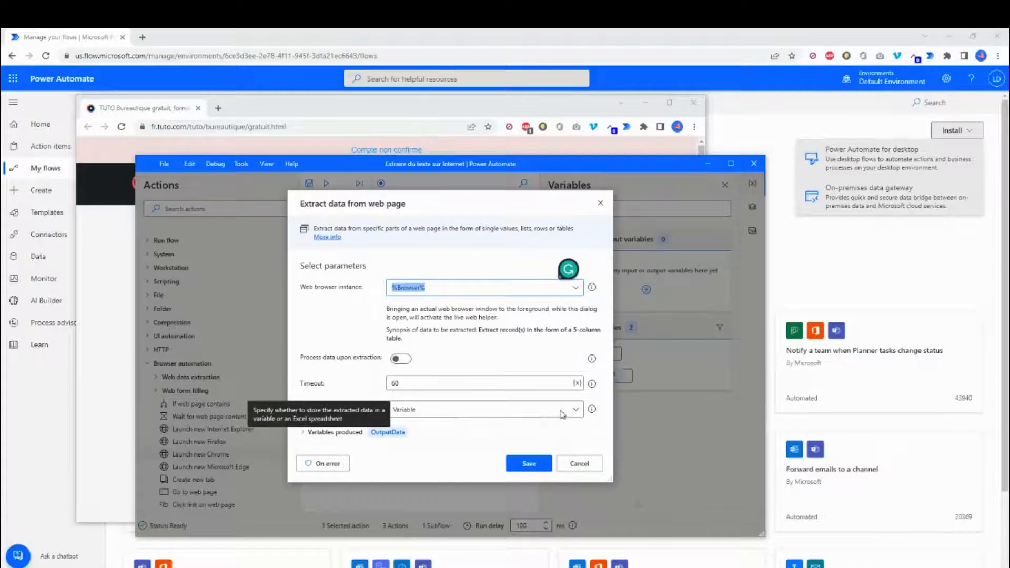
pyautogui.click(580, 415)
pyautogui.click(424, 445)
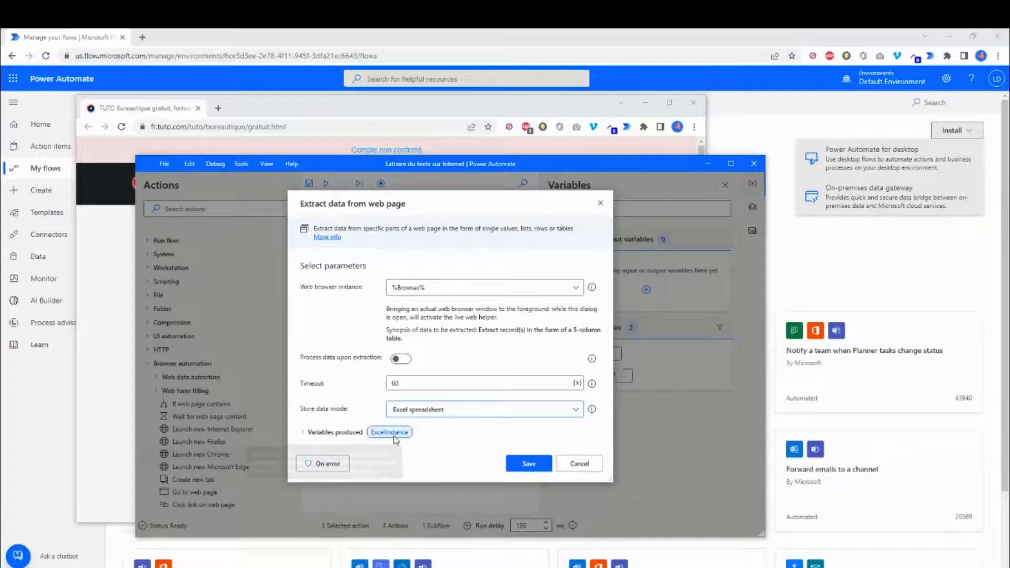
pyautogui.click(529, 465)
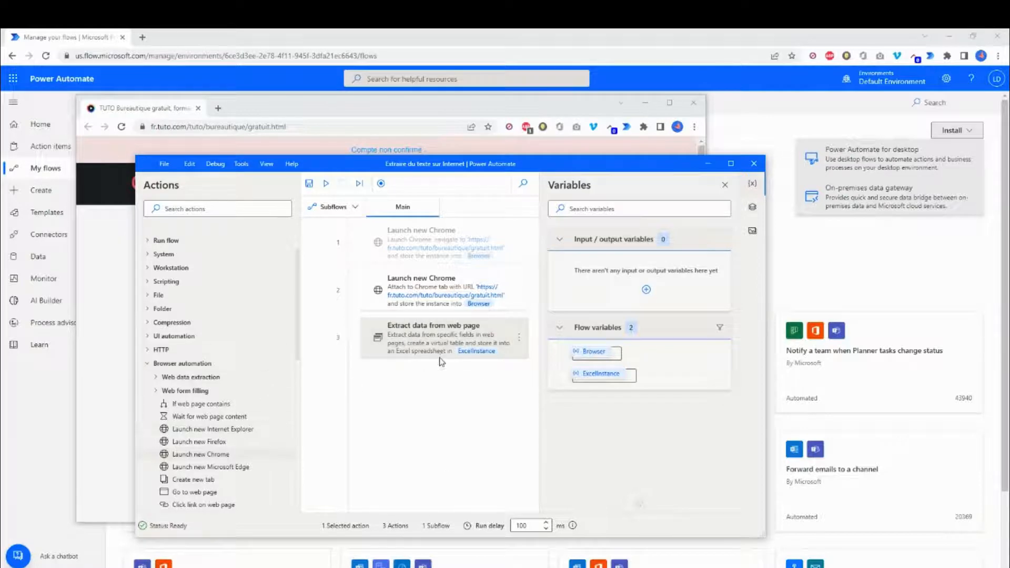
# Add a Save Excel action for %ExcelInstance% after the data extraction, with the save mode Save document as
pyautogui.scroll(-1, 282, 388)
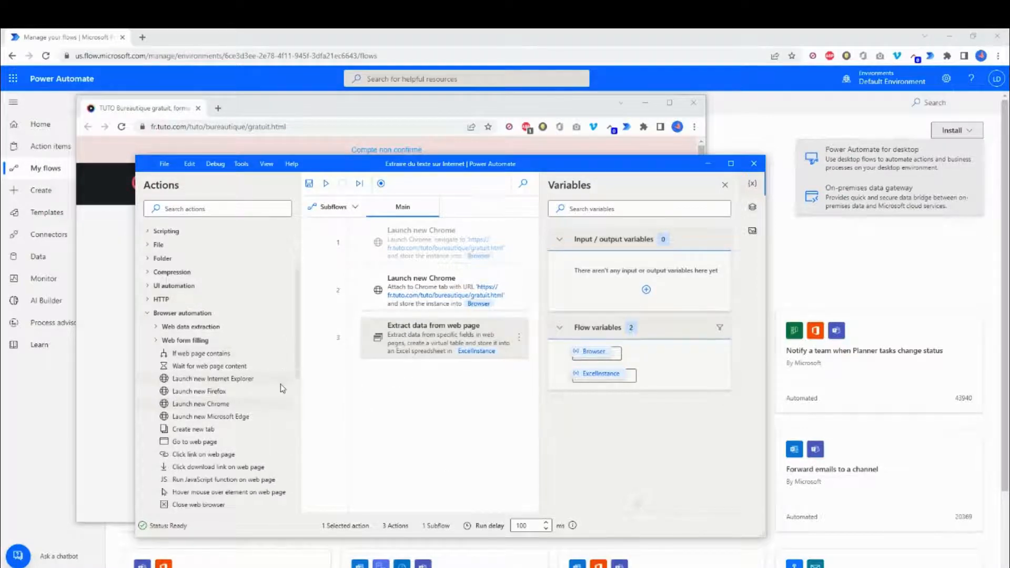
pyautogui.scroll(-5, 261, 413)
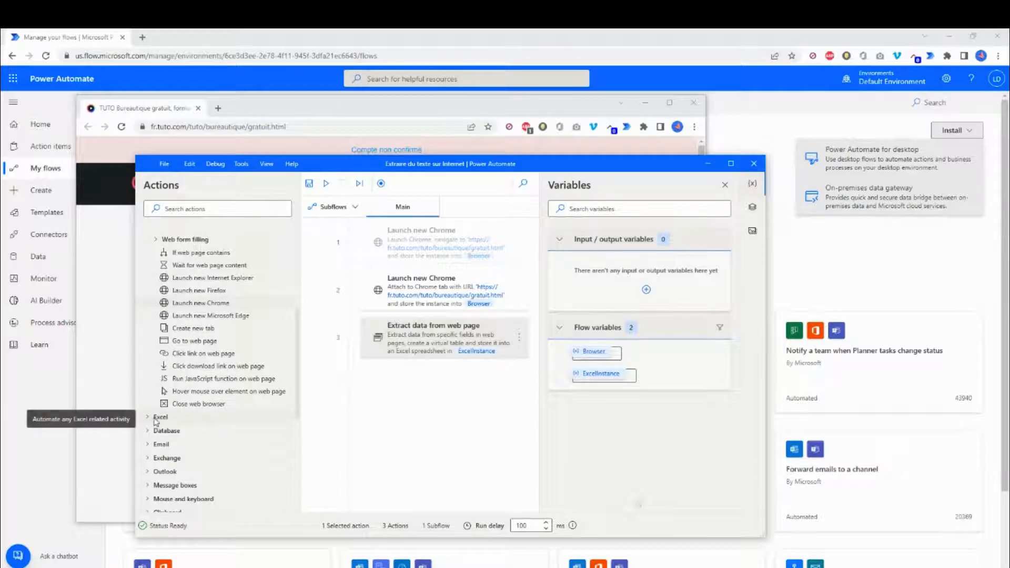
pyautogui.click(153, 419)
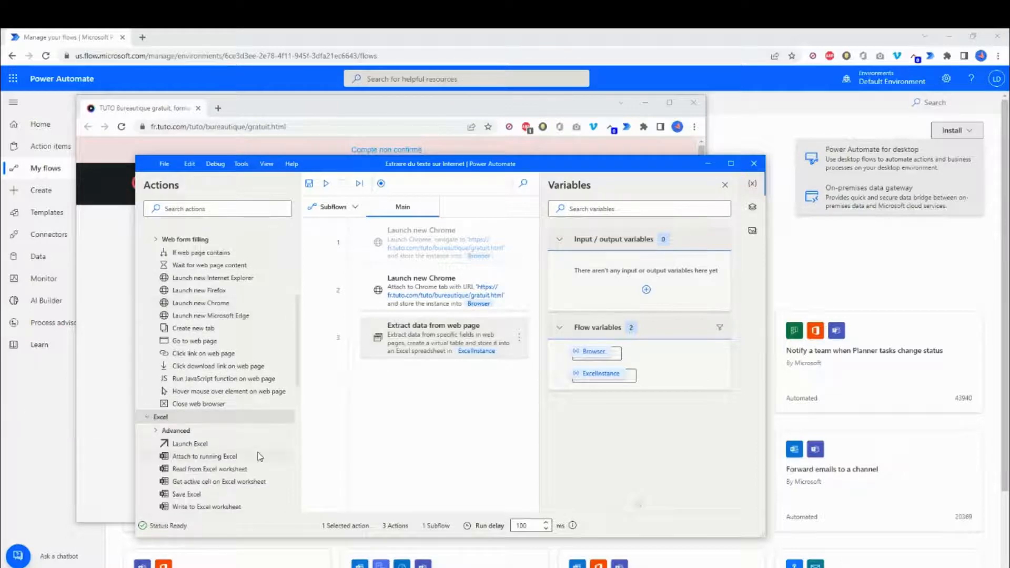
pyautogui.scroll(-1, 259, 457)
pyautogui.moveTo(175, 476); pyautogui.dragTo(411, 376)
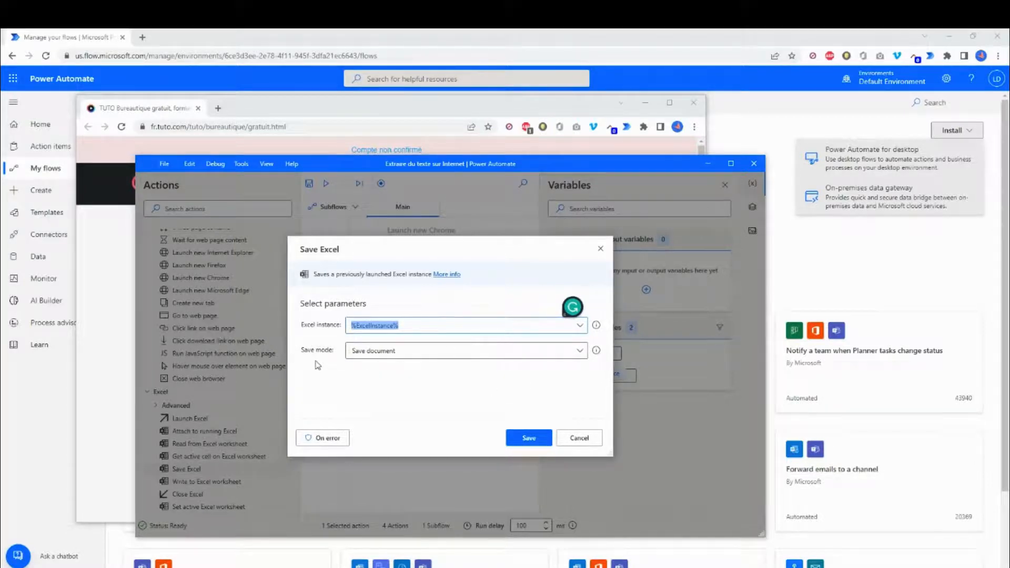
pyautogui.click(580, 351)
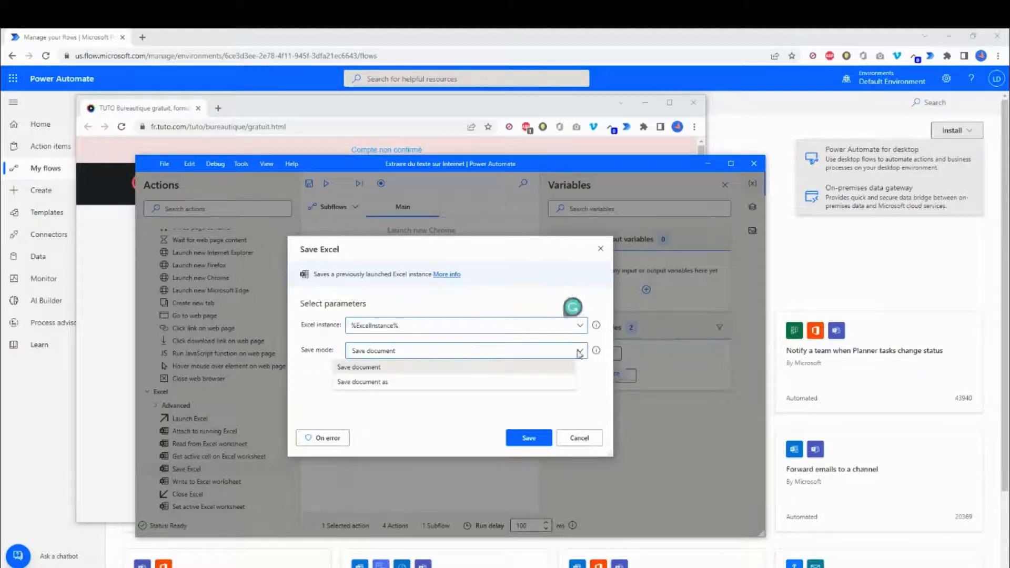
pyautogui.click(389, 383)
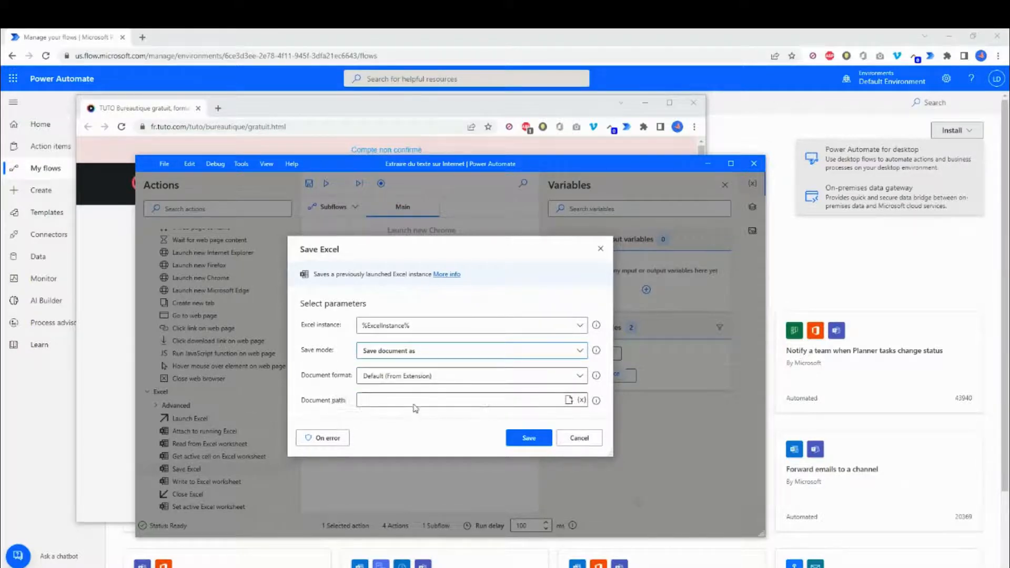
# Set the Save Excel document path to a file named Liste des tutoriels on the Desktop and save the action
pyautogui.click(569, 401)
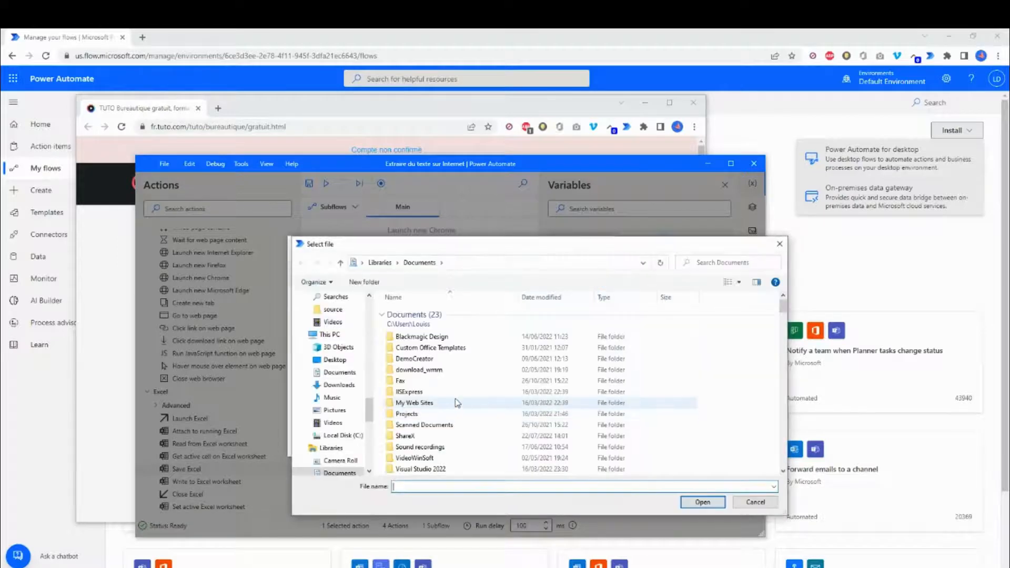
pyautogui.scroll(4, 349, 383)
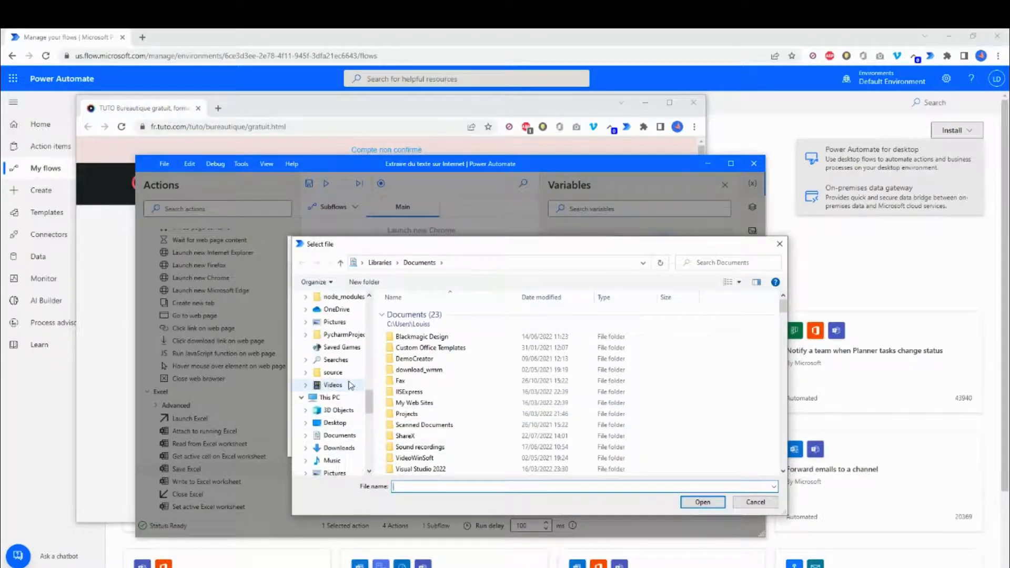
pyautogui.scroll(3, 349, 383)
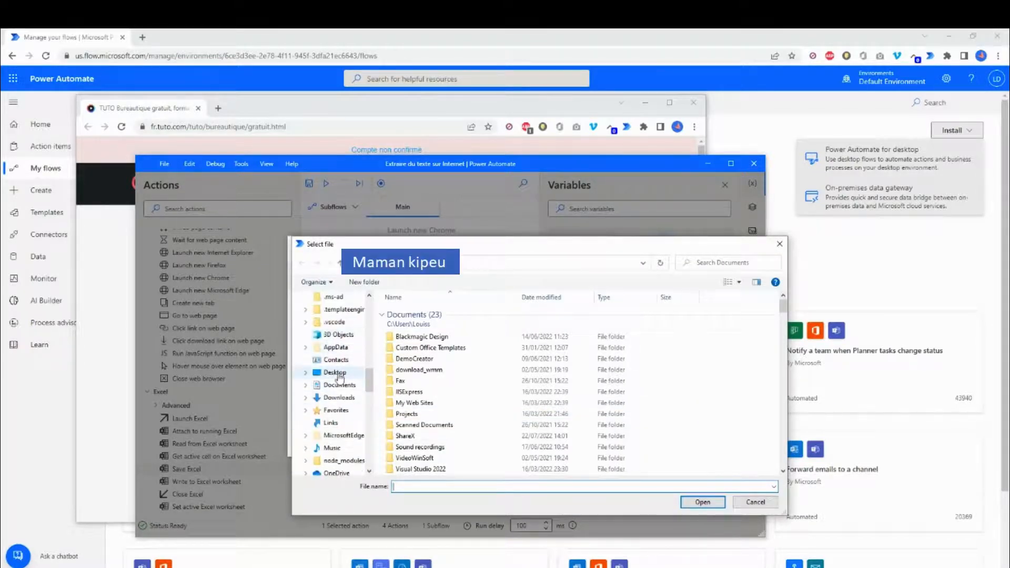
pyautogui.click(340, 374)
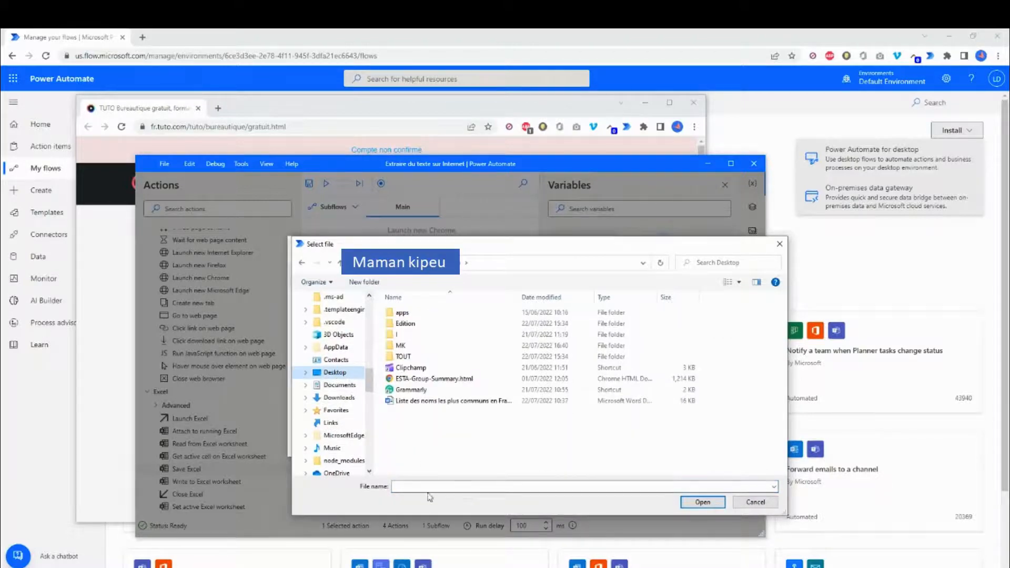
pyautogui.click(447, 488)
pyautogui.click(447, 488)
pyautogui.write('L')
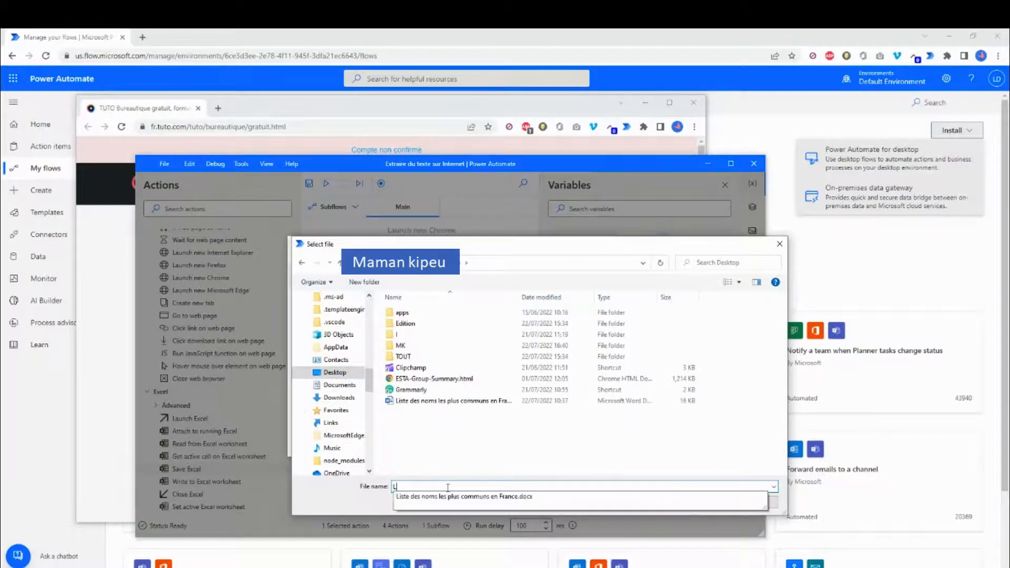
pyautogui.write('istes')
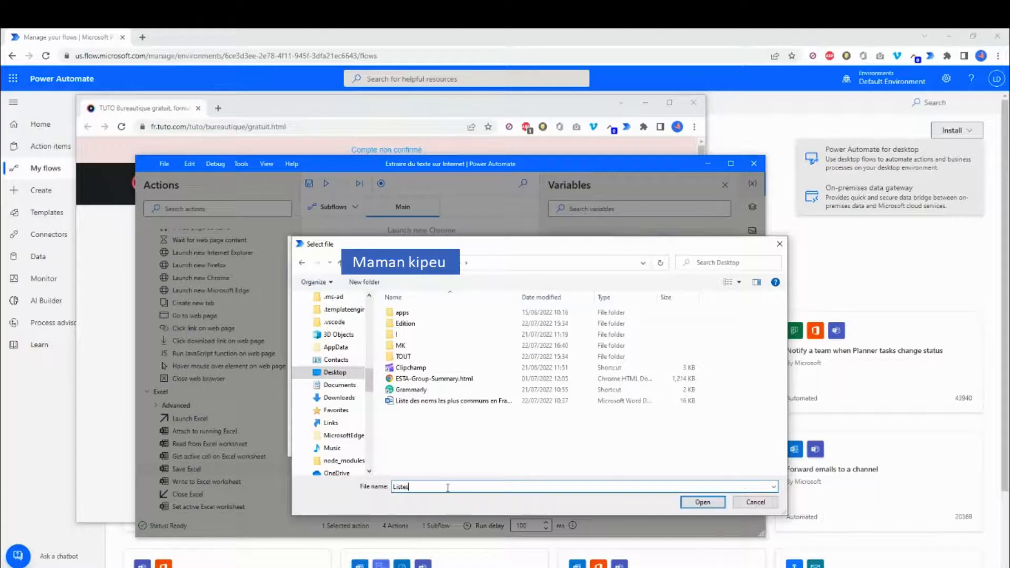
pyautogui.press('BackSpace')
pyautogui.write('des ')
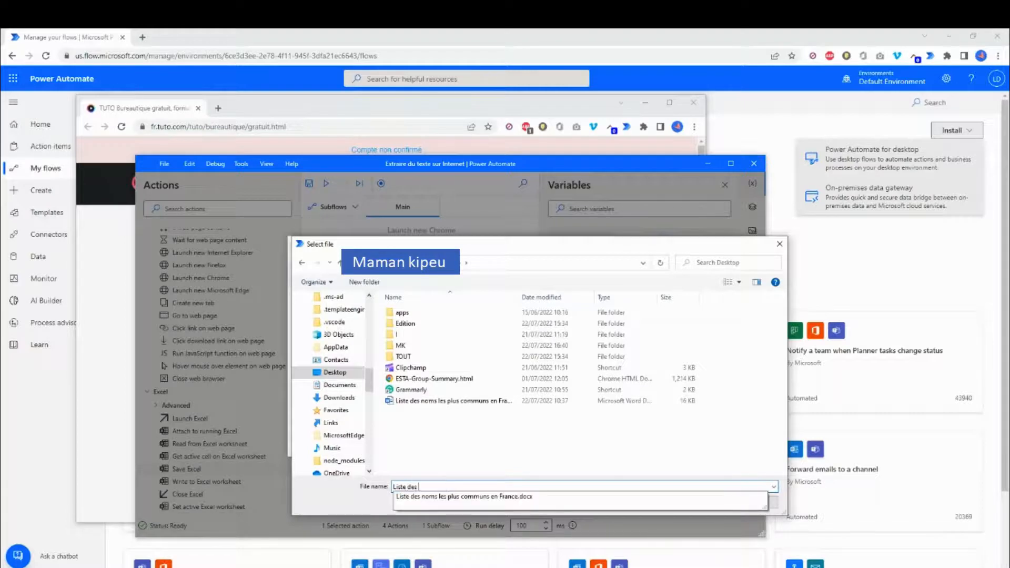
pyautogui.write('tutoriels')
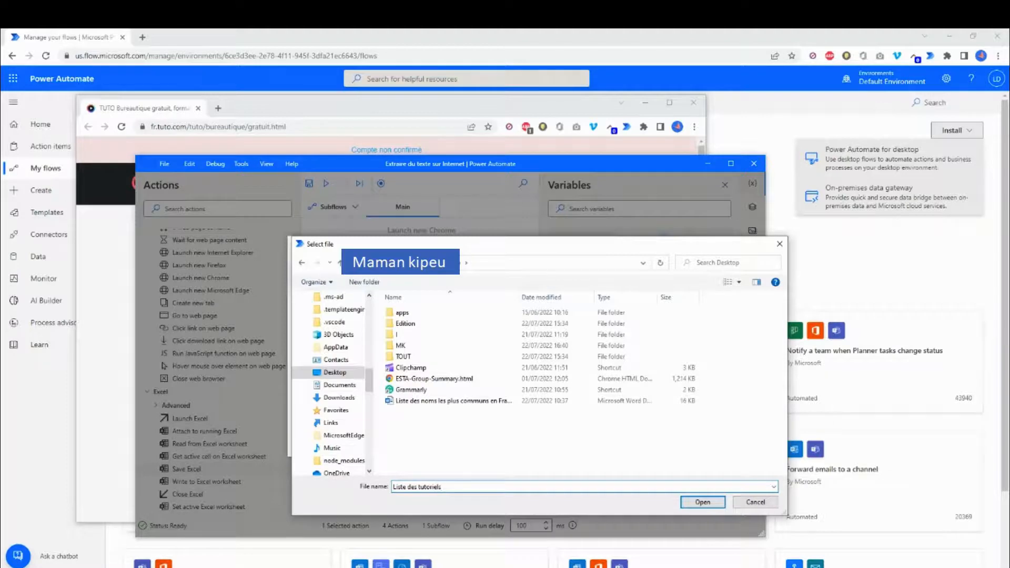
pyautogui.press('Return')
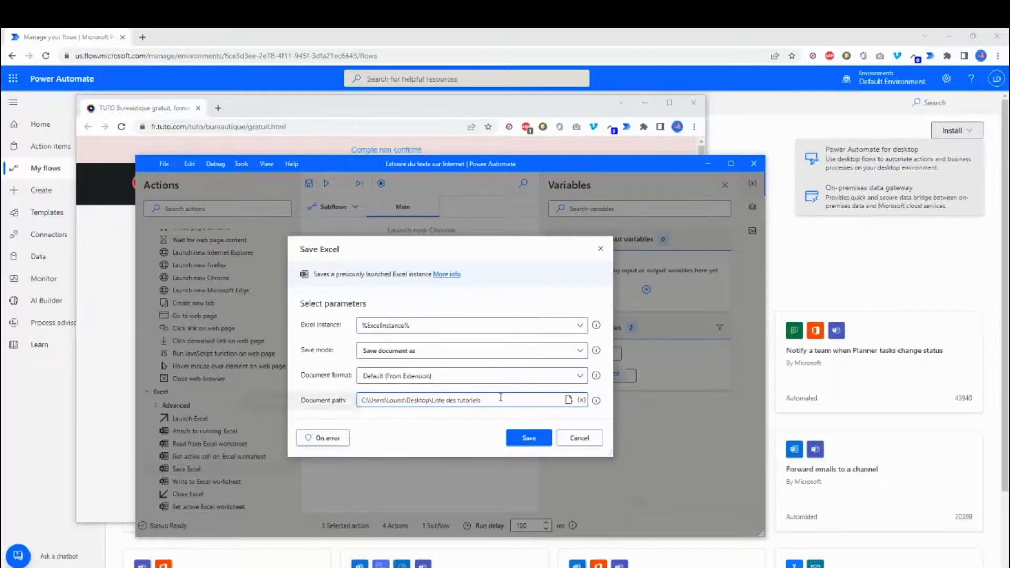
pyautogui.click(526, 437)
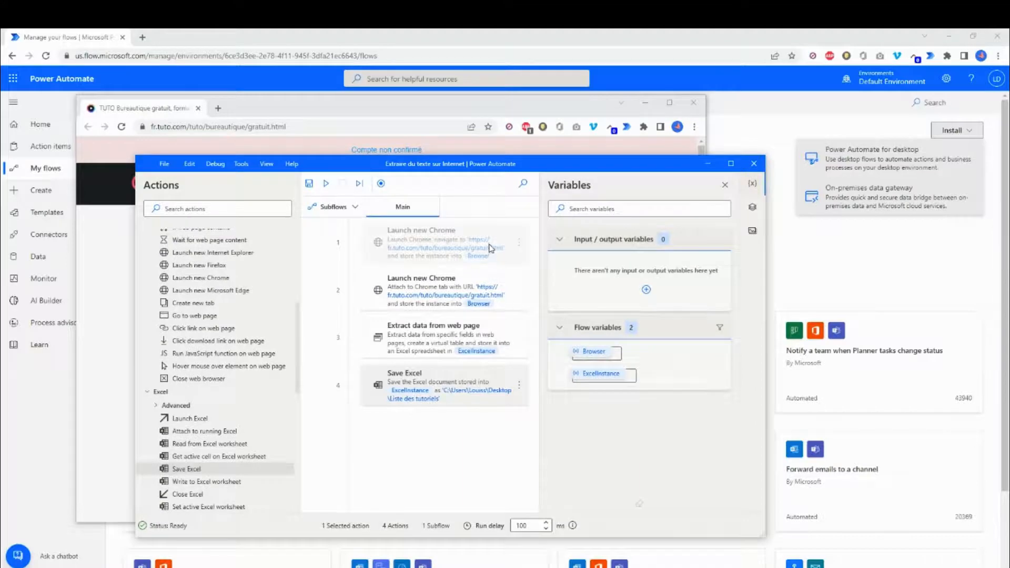
# Run the flow and autofit columns A to D of the generated workbook to check the extracted titles and links
pyautogui.click(326, 184)
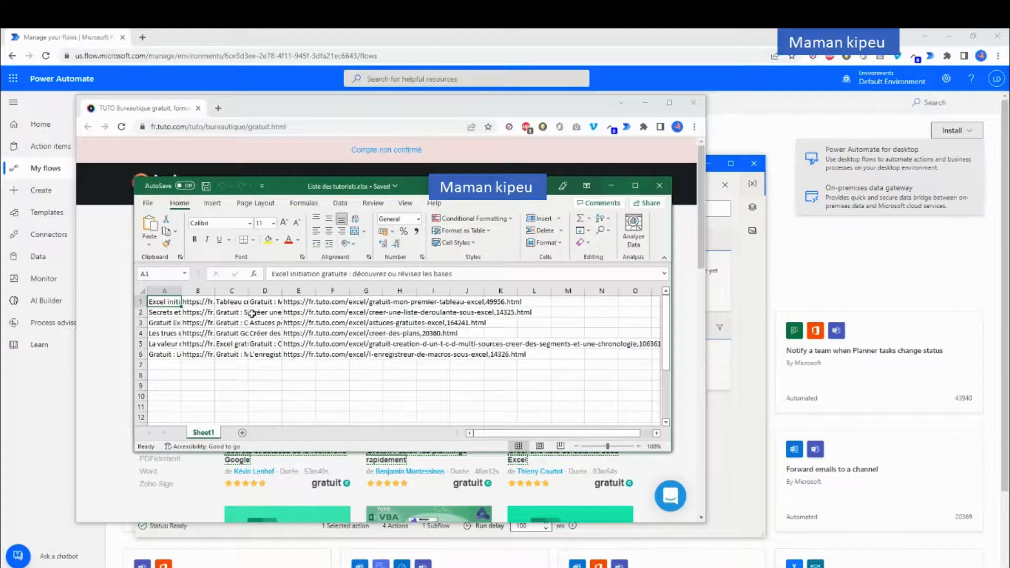
pyautogui.click(635, 186)
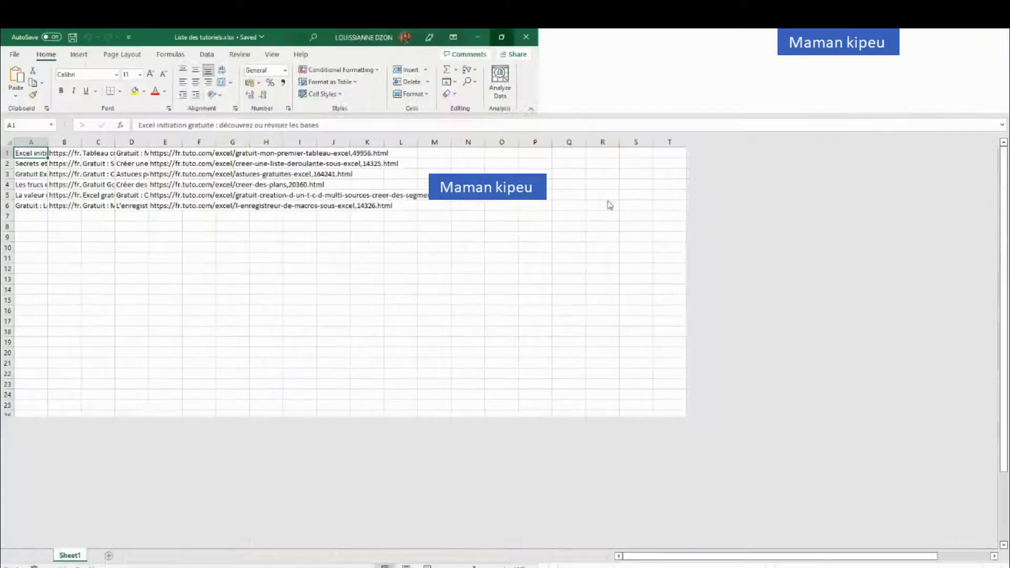
pyautogui.moveTo(47, 141); pyautogui.dragTo(48, 141)
pyautogui.doubleClick(47, 141)
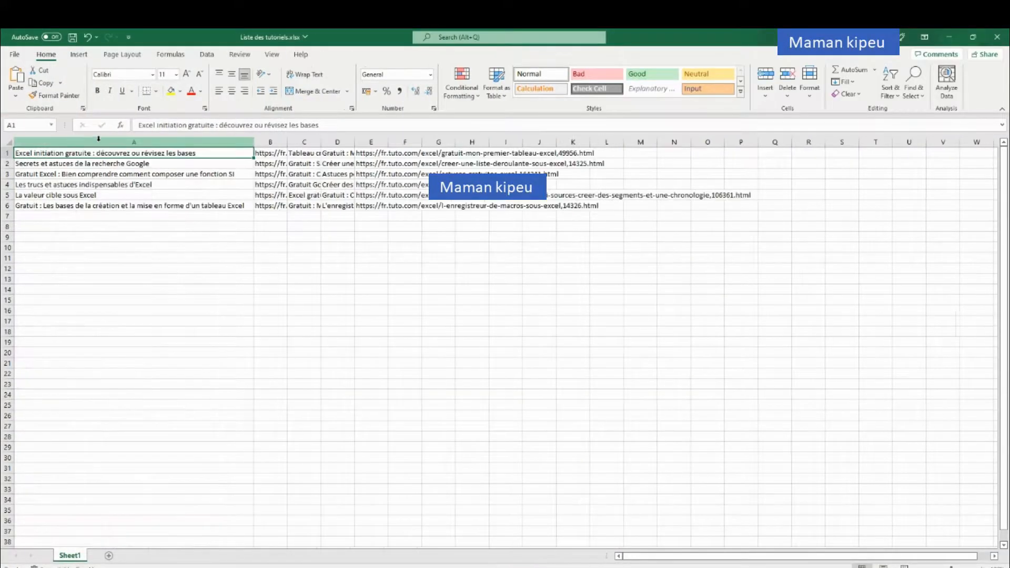
pyautogui.doubleClick(286, 144)
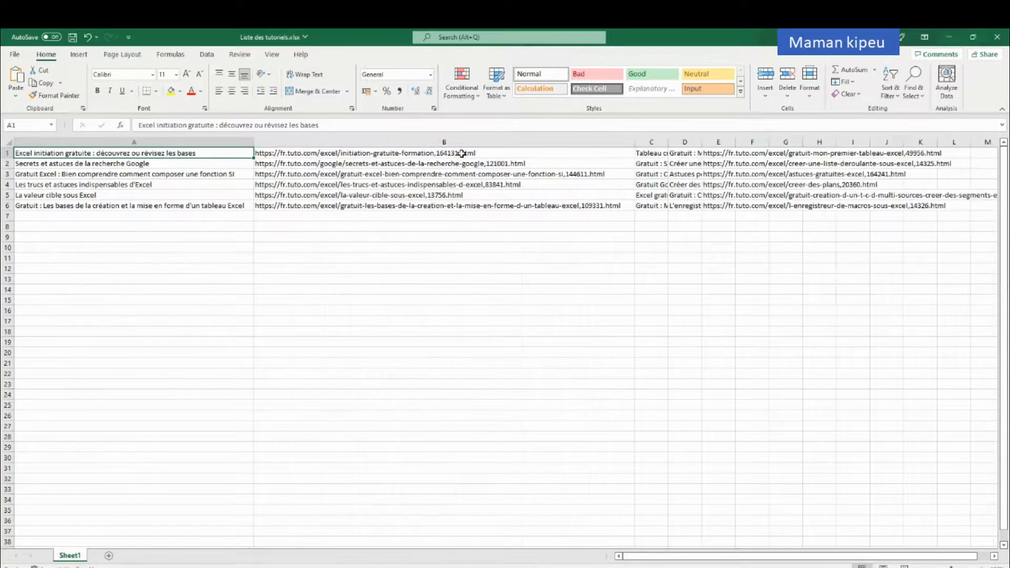
pyautogui.doubleClick(666, 145)
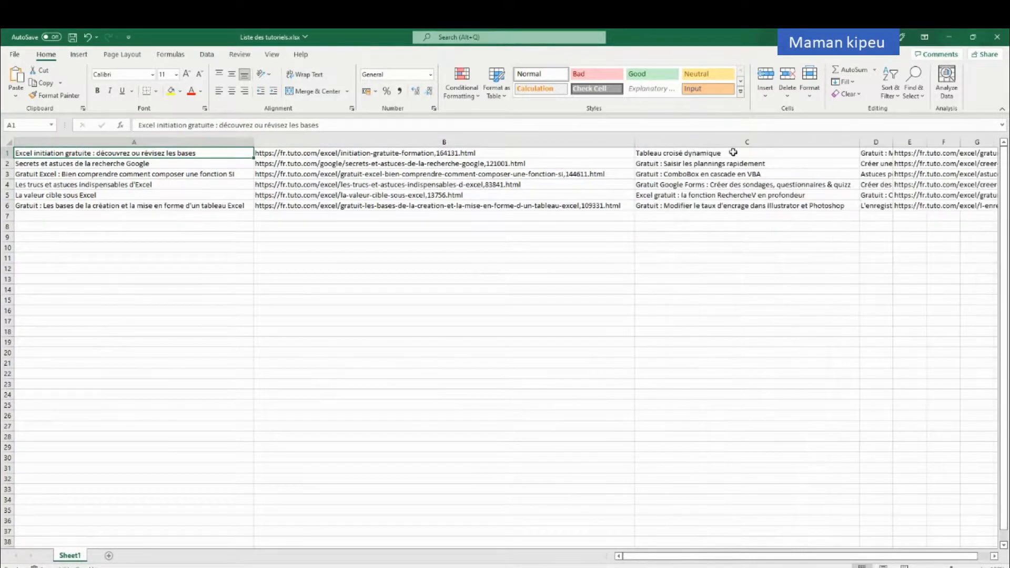
pyautogui.doubleClick(893, 142)
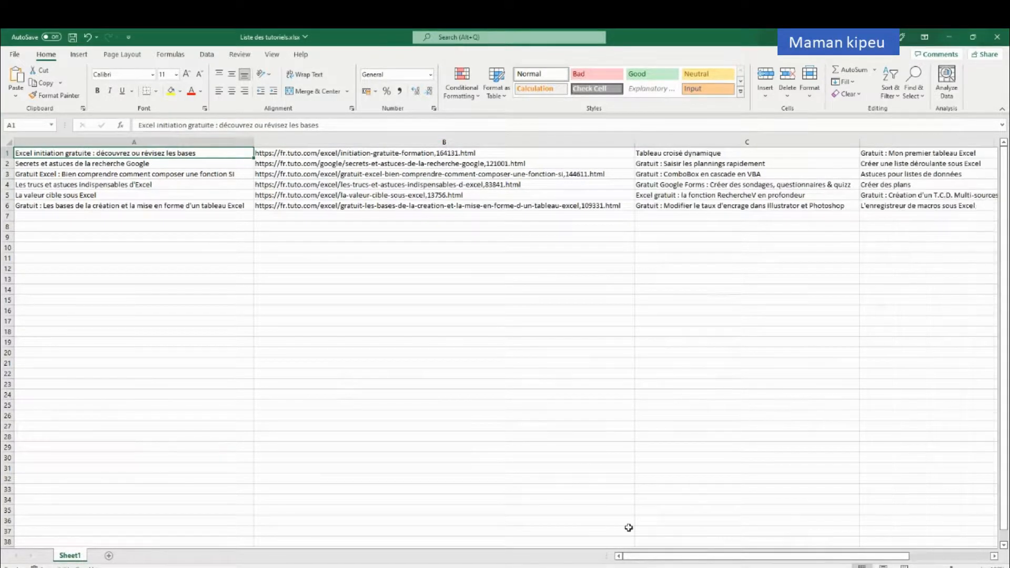
pyautogui.moveTo(655, 557); pyautogui.dragTo(704, 556)
pyautogui.click(949, 35)
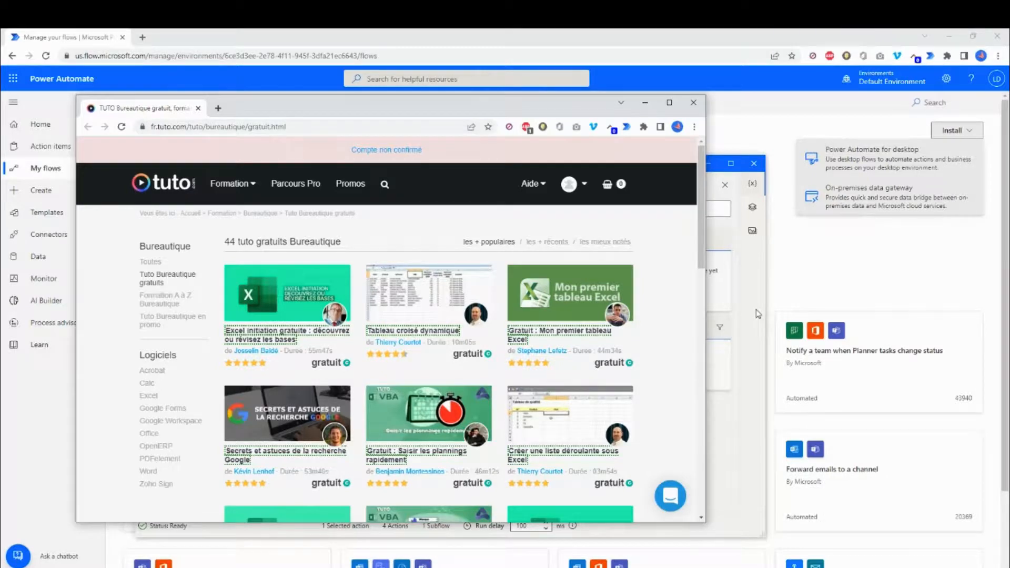
# Return to the flow and add a Close Excel action for %ExcelInstance% after Save Excel, with Save document before closing
pyautogui.click(757, 313)
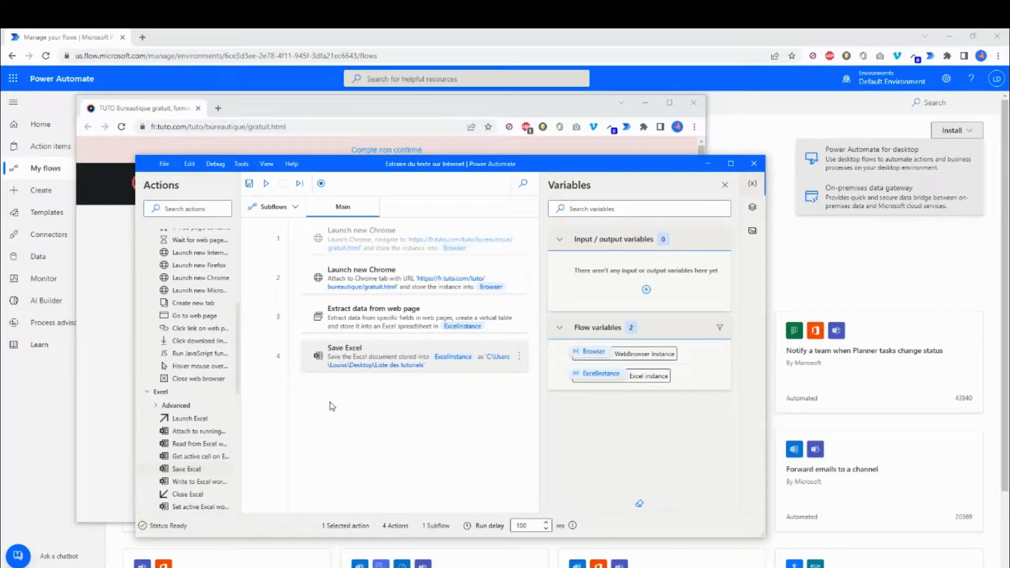
pyautogui.click(371, 418)
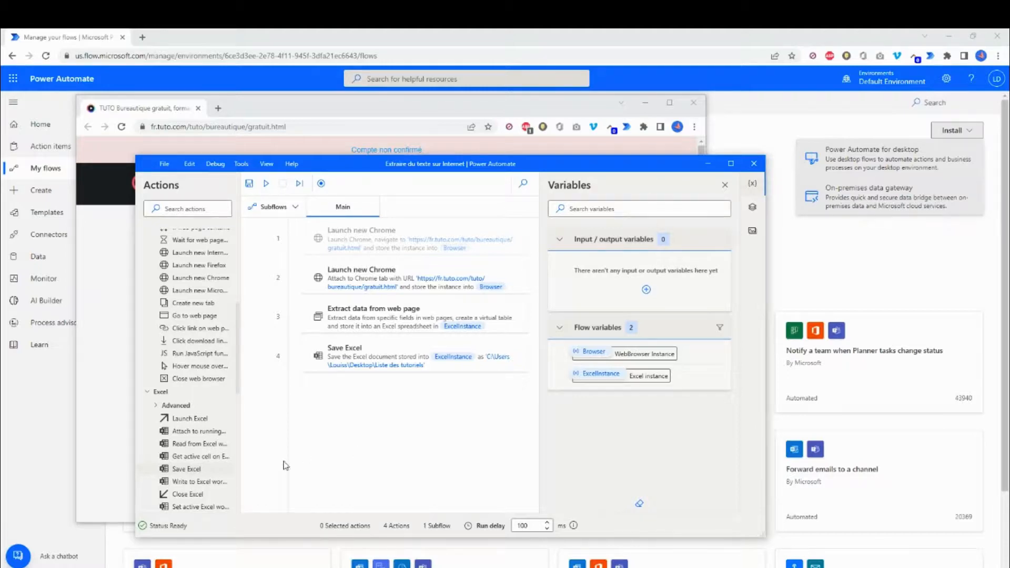
pyautogui.moveTo(190, 472); pyautogui.dragTo(342, 399)
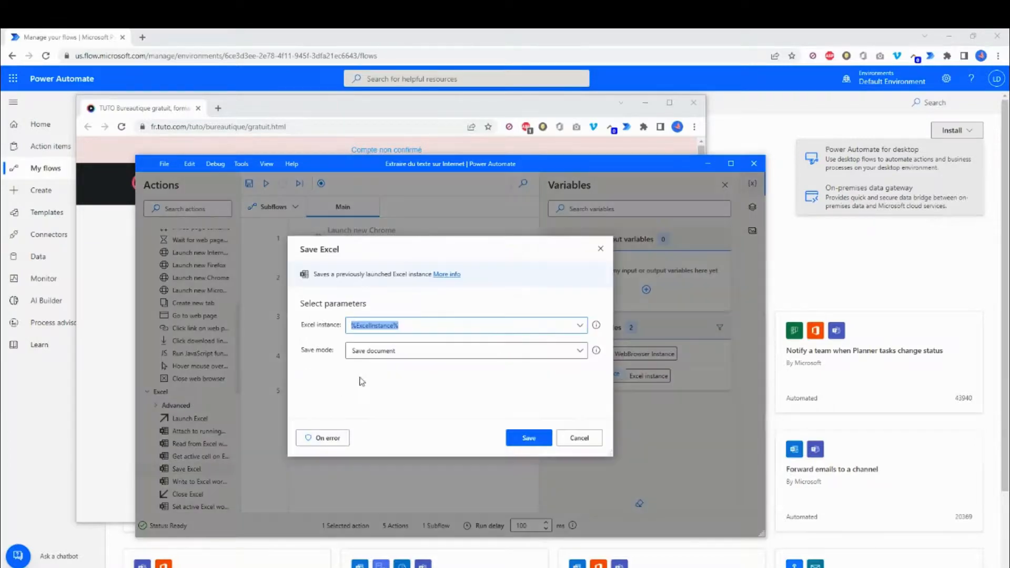
pyautogui.click(583, 446)
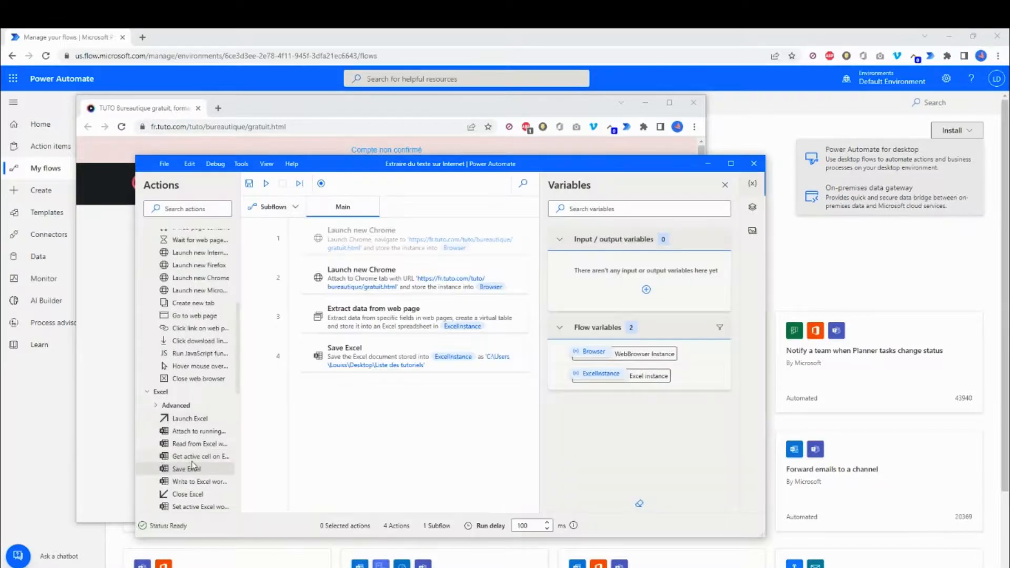
pyautogui.scroll(-1, 181, 448)
pyautogui.moveTo(188, 469); pyautogui.dragTo(330, 400)
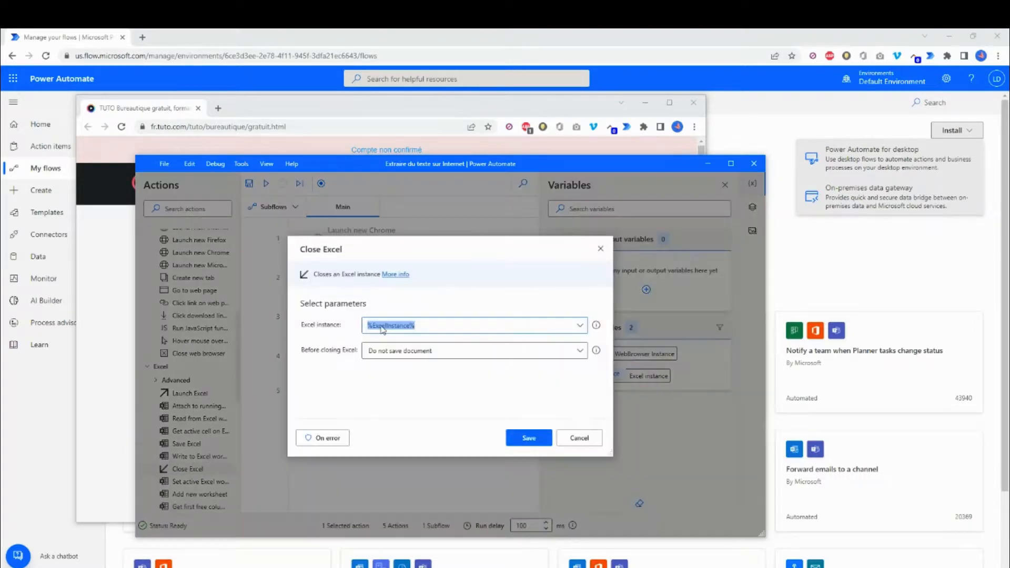
pyautogui.click(579, 350)
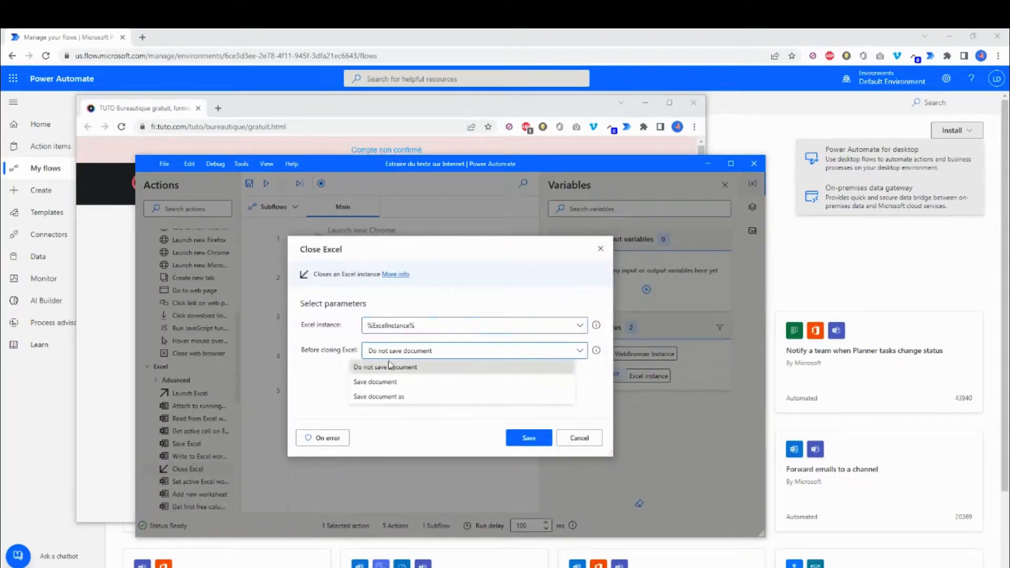
pyautogui.click(376, 382)
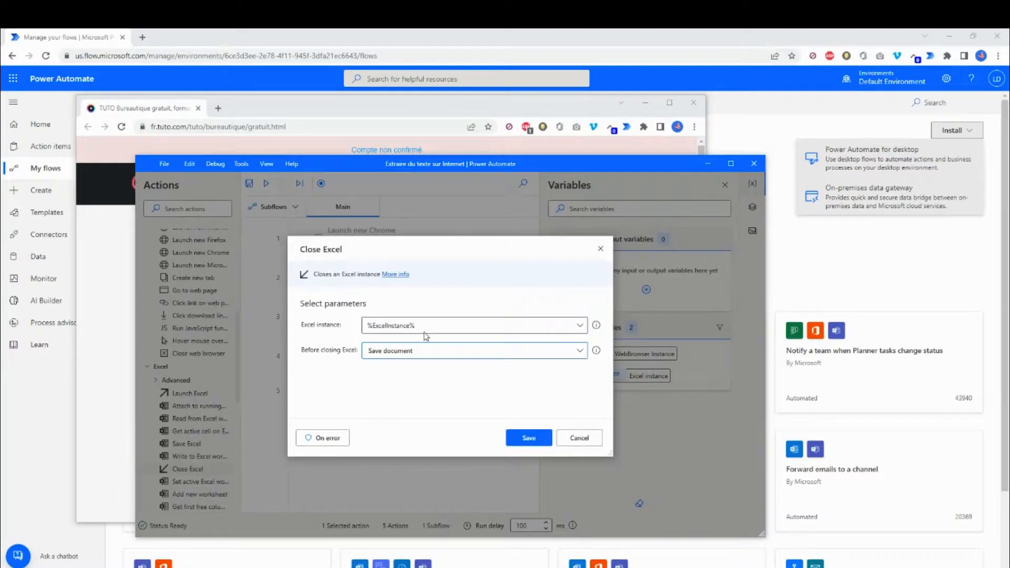
pyautogui.click(530, 439)
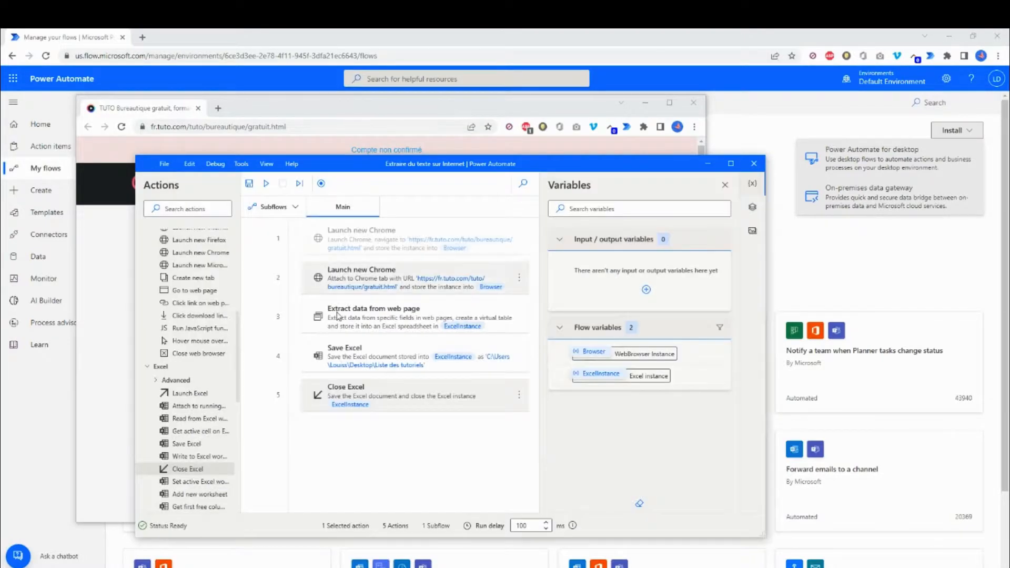